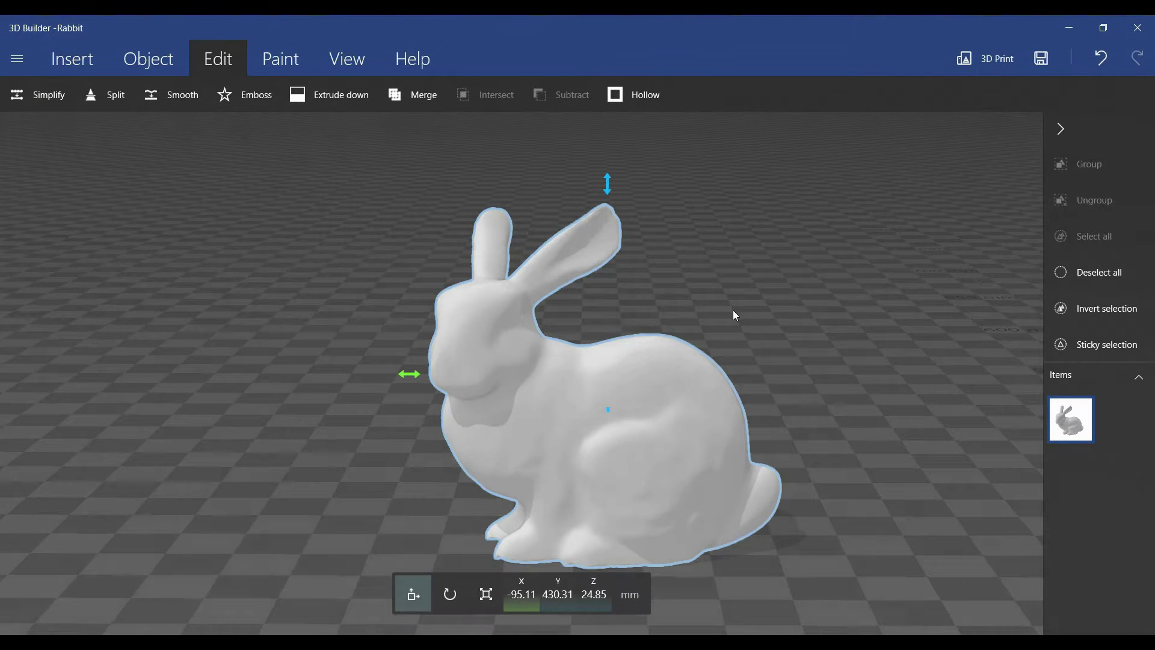
scroll(713, 243, up, 3)
- Place an angled cutting plane through the rabbit, tilted up and lowered slightly
drag(730, 252, 703, 260)
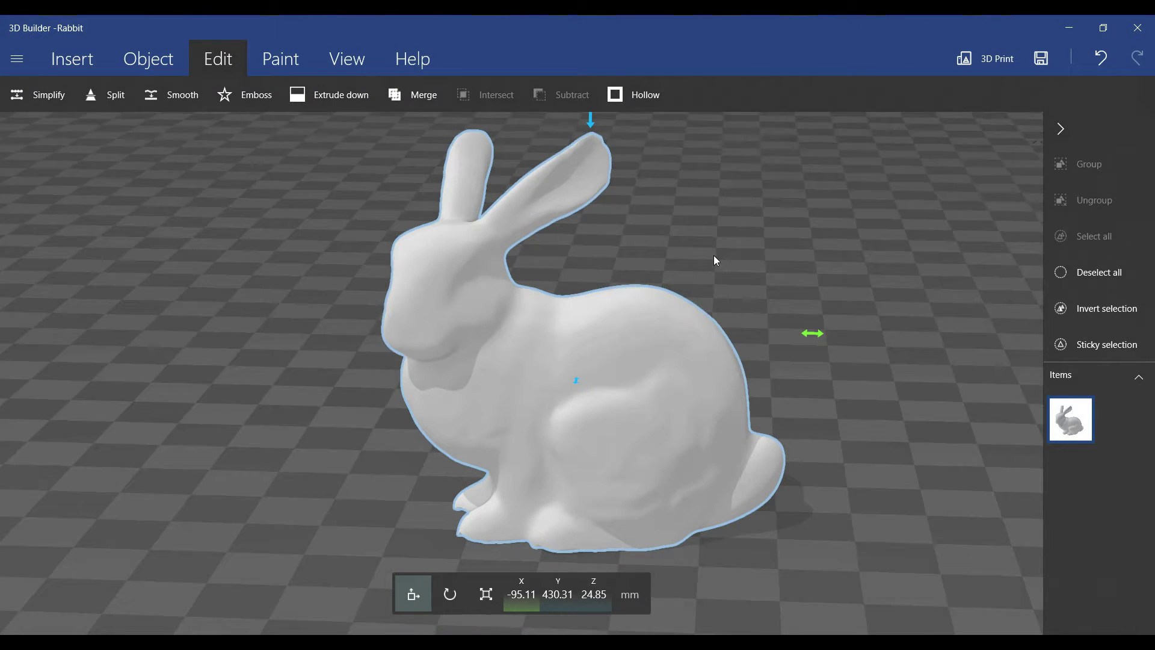
click(115, 95)
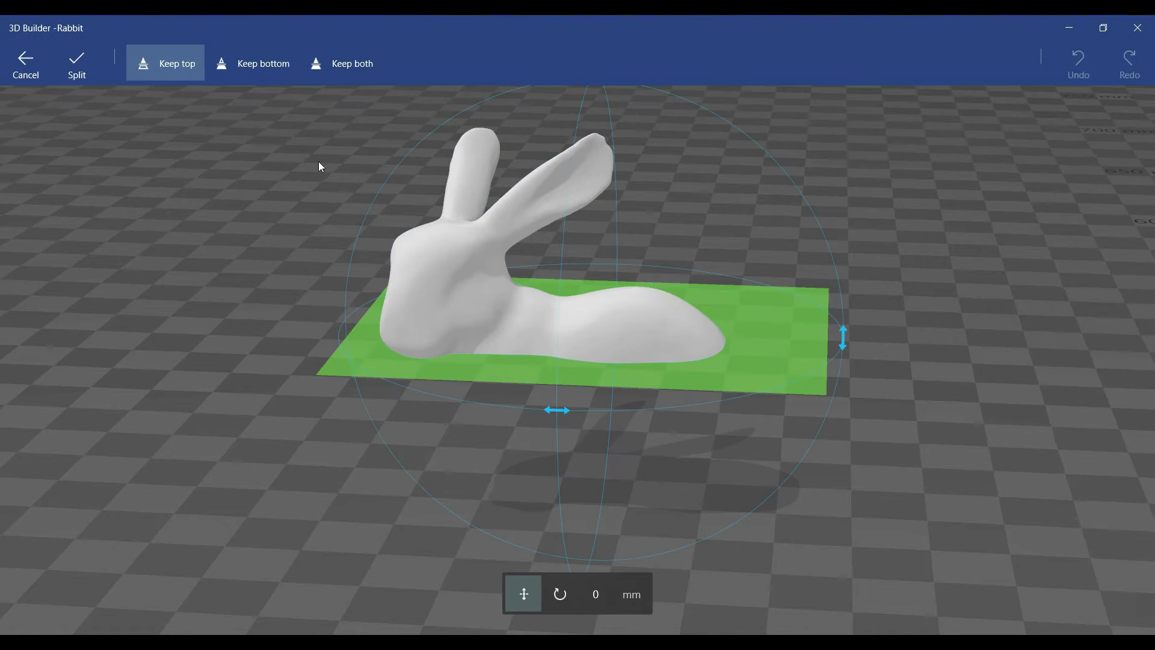
drag(915, 348, 726, 502)
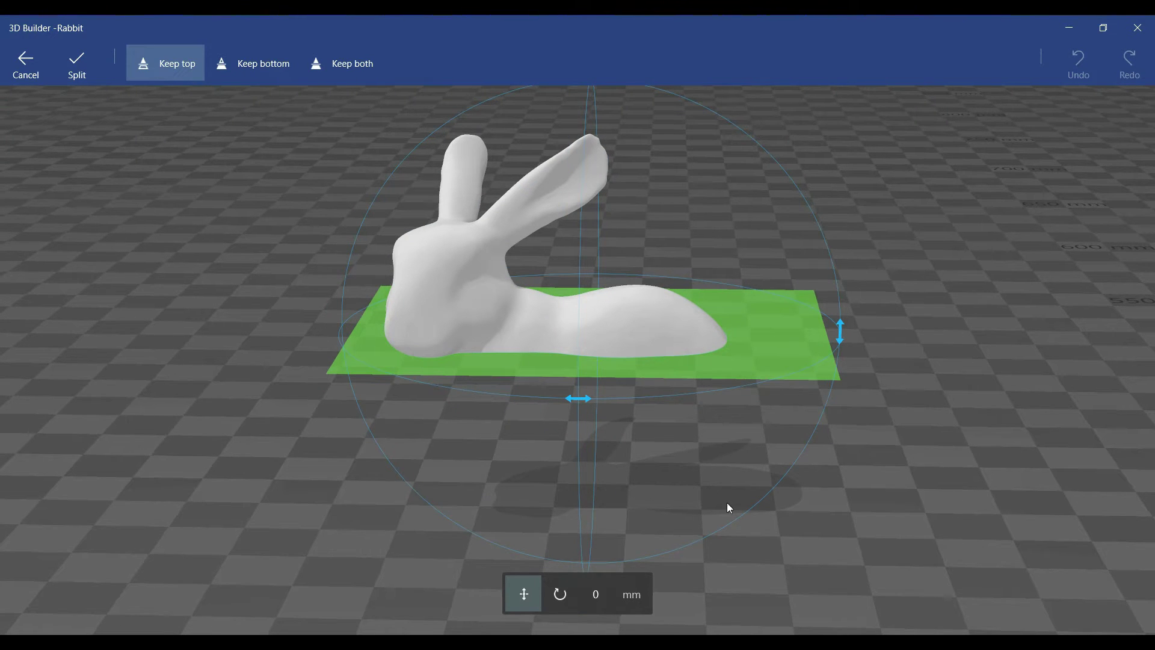
click(559, 593)
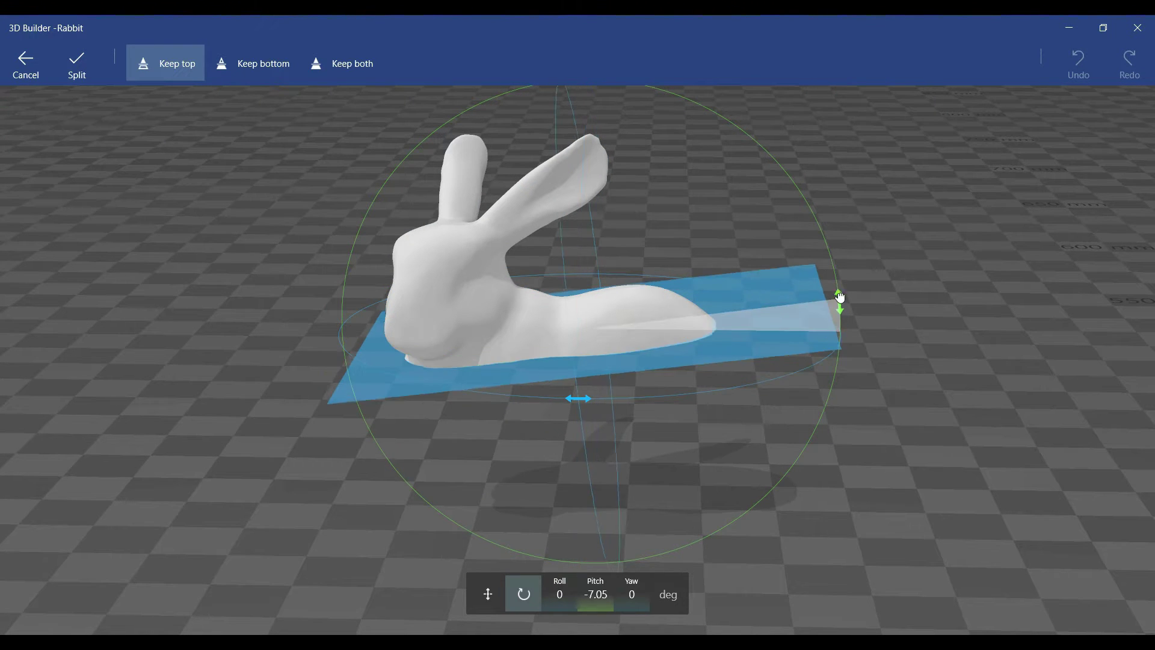
drag(840, 328, 812, 227)
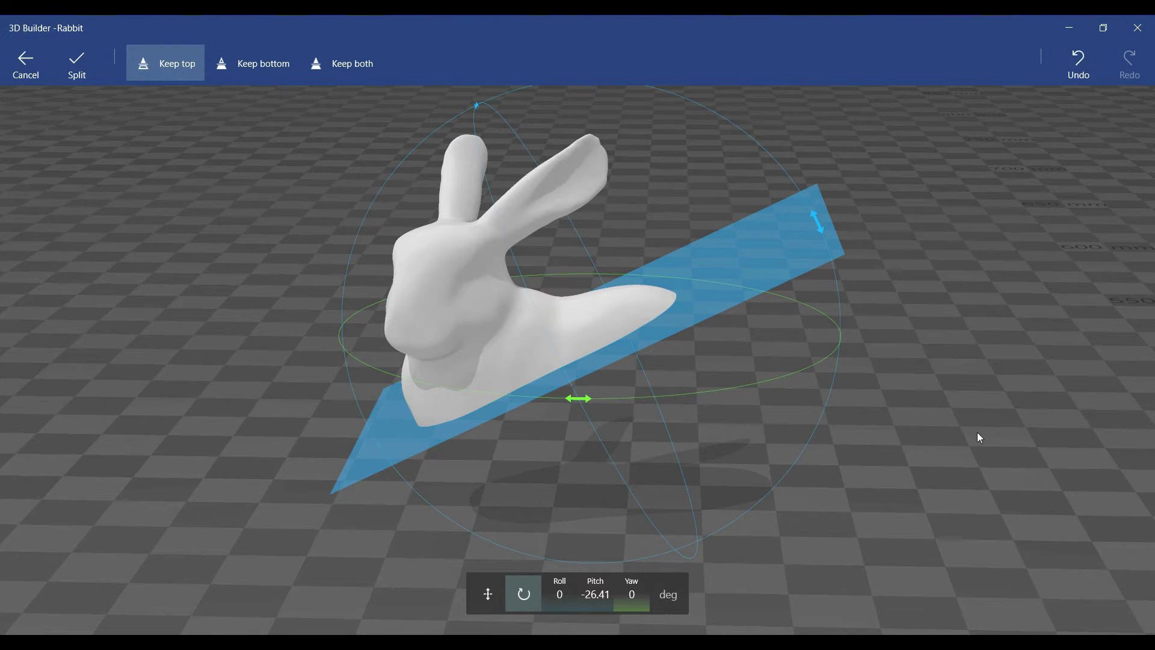
drag(978, 437, 912, 460)
drag(614, 343, 629, 320)
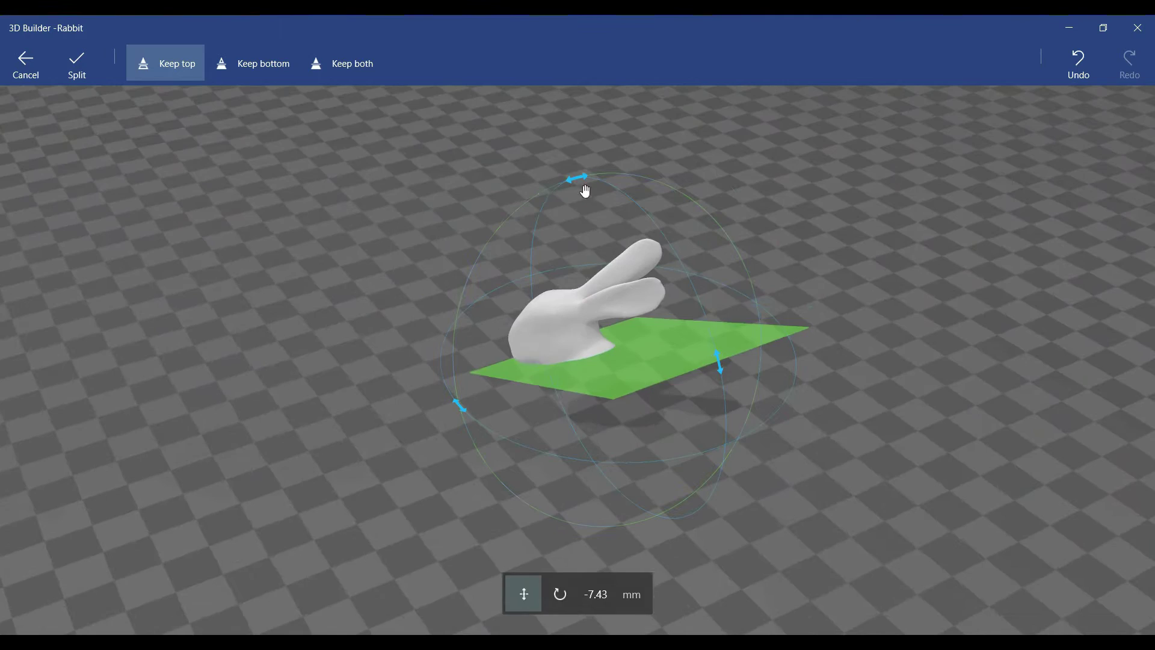
drag(586, 188, 590, 253)
mouse_move(746, 277)
mouse_down()
mouse_move(604, 367)
mouse_move(356, 441)
mouse_up()
mouse_move(767, 497)
mouse_down()
mouse_move(666, 492)
mouse_move(239, 112)
mouse_up()
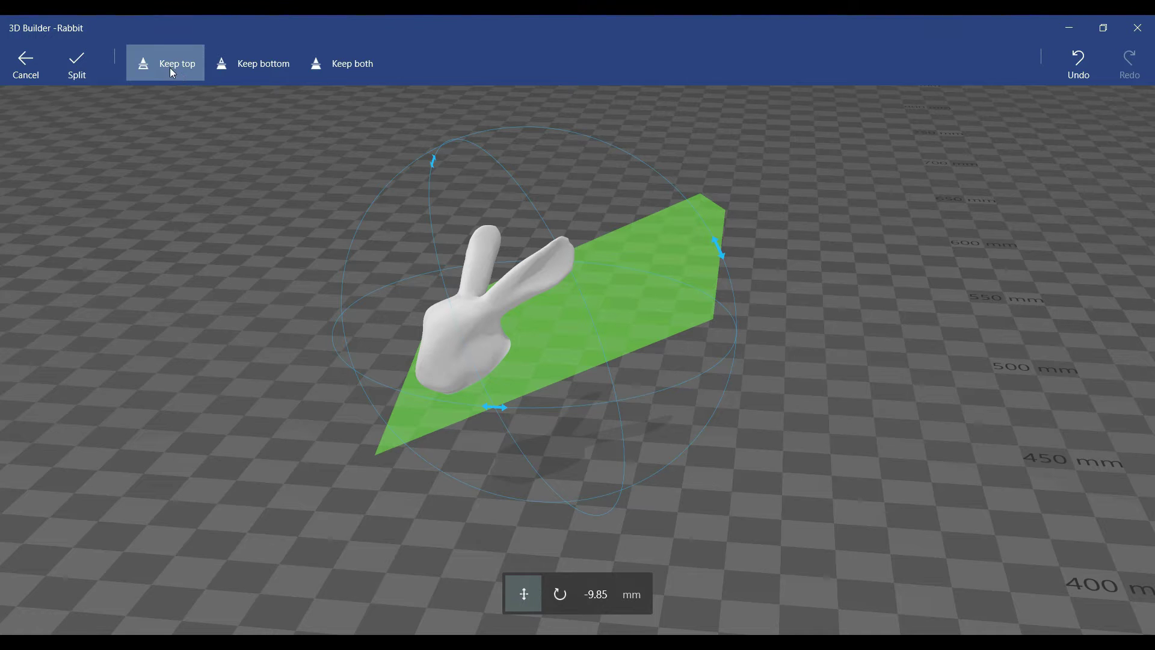
- Apply the angled cut keeping the head part, then inspect the piece
click(87, 67)
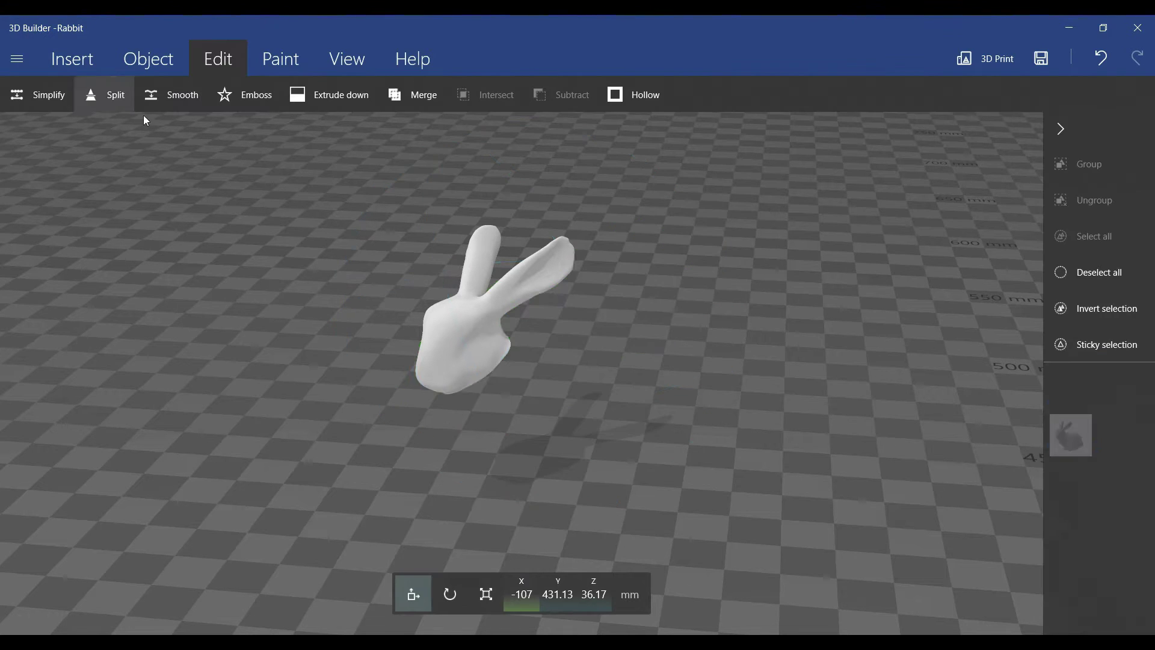
mouse_move(577, 474)
mouse_down()
mouse_move(257, 363)
mouse_move(240, 395)
mouse_move(150, 428)
mouse_up()
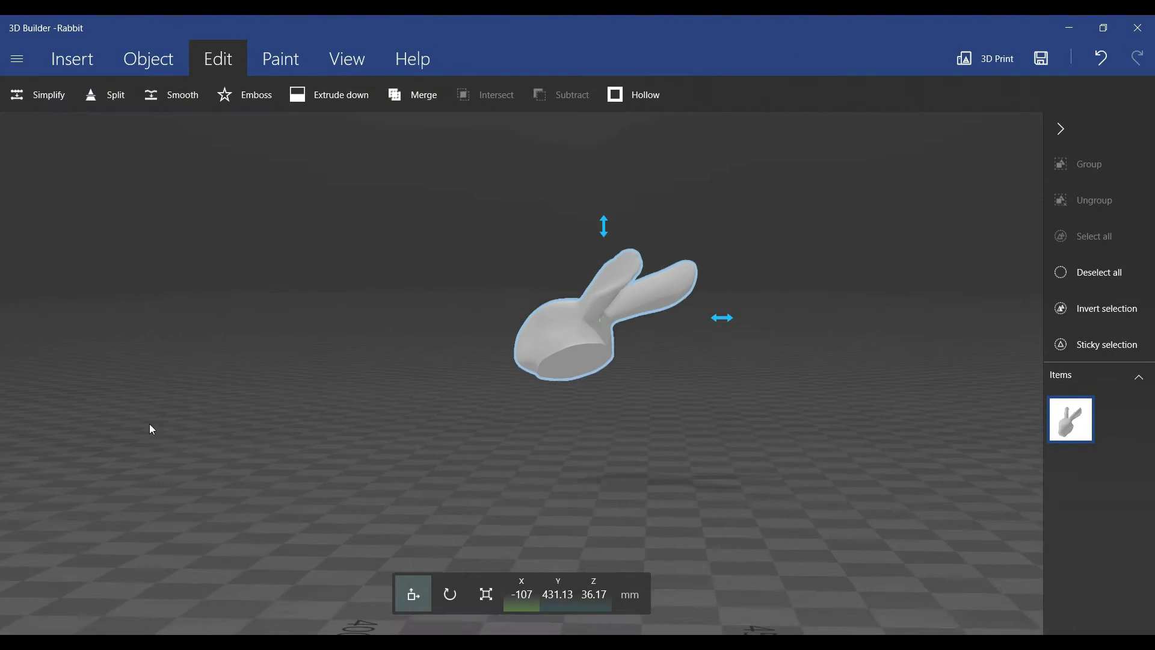
scroll(621, 369, up, 2)
scroll(769, 457, up, 3)
scroll(575, 456, up, 2)
drag(574, 455, 915, 469)
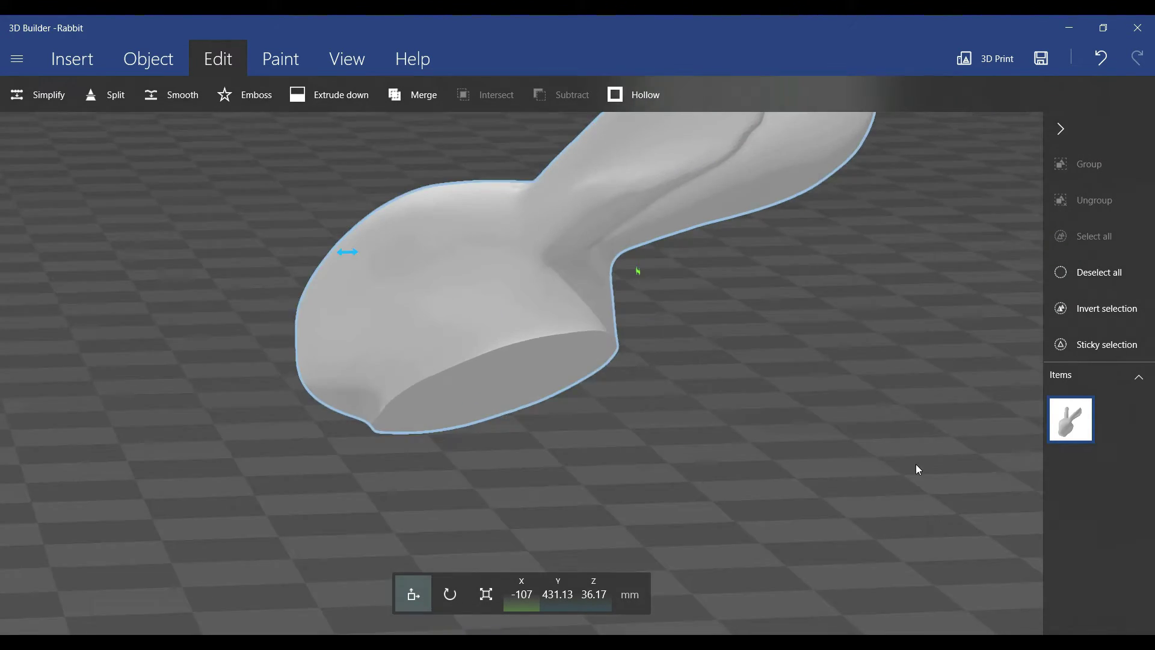
scroll(780, 385, down, 3)
mouse_move(778, 385)
mouse_down()
mouse_move(619, 464)
mouse_move(908, 469)
mouse_move(490, 473)
mouse_move(565, 472)
mouse_move(757, 435)
mouse_move(748, 415)
mouse_move(711, 418)
mouse_up()
- Undo that cut and re-cut the rabbit with Keep bottom, leaving the lower half
key(ctrl+z)
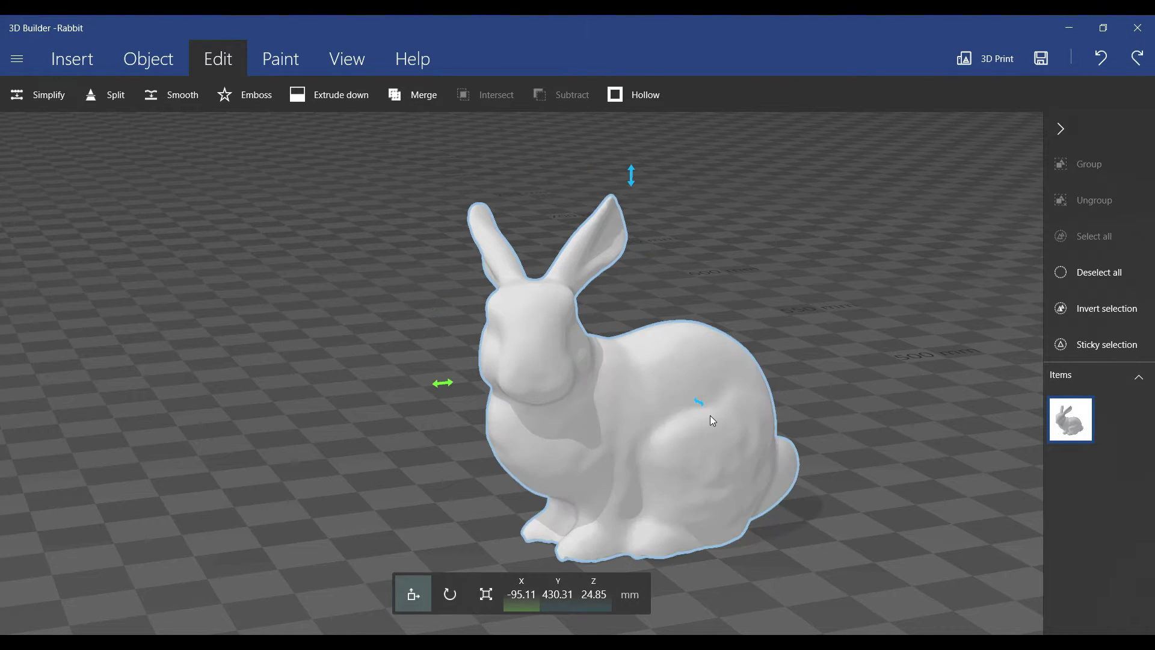
click(121, 107)
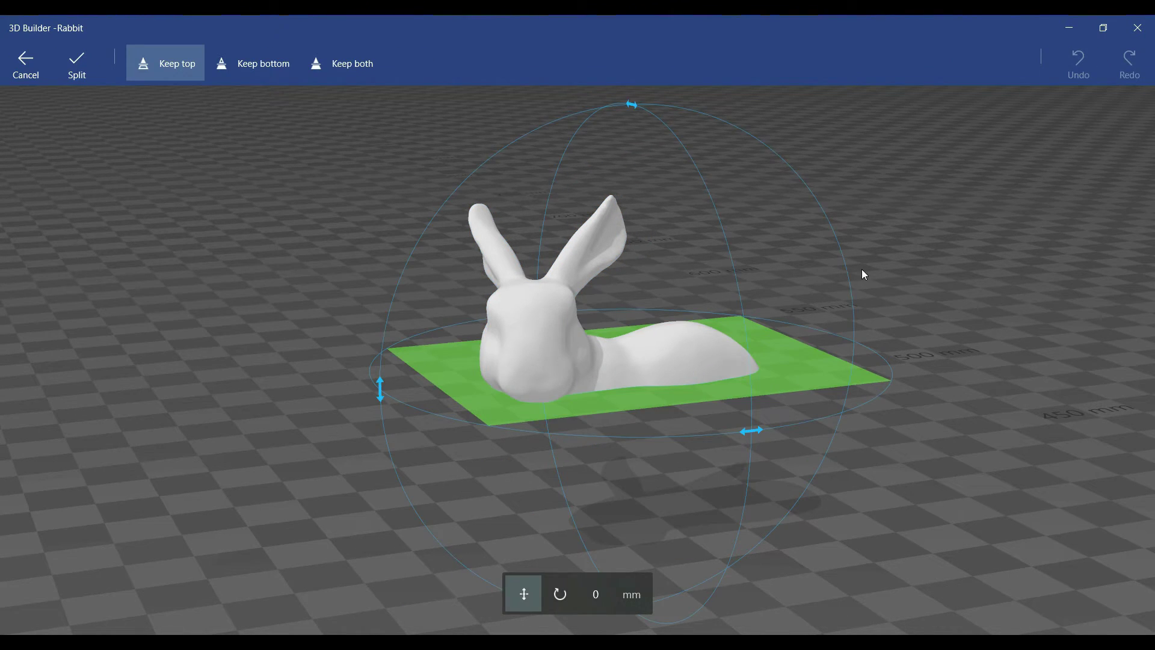
mouse_move(863, 275)
mouse_down()
mouse_move(964, 251)
mouse_move(902, 289)
mouse_move(907, 275)
mouse_up()
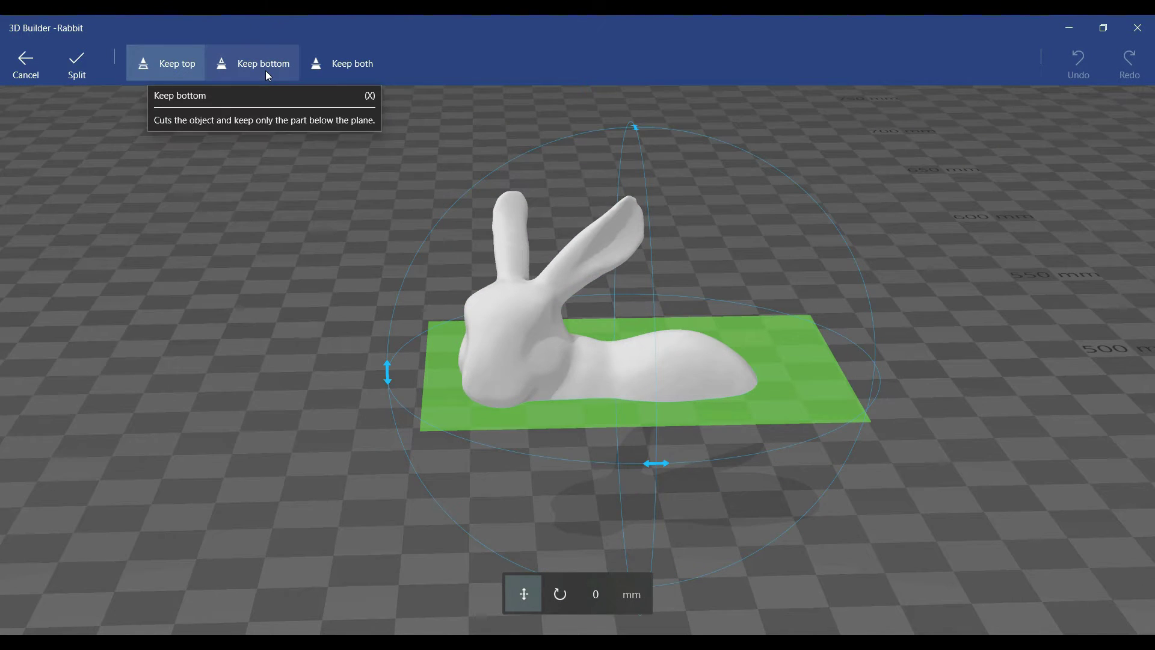
click(265, 71)
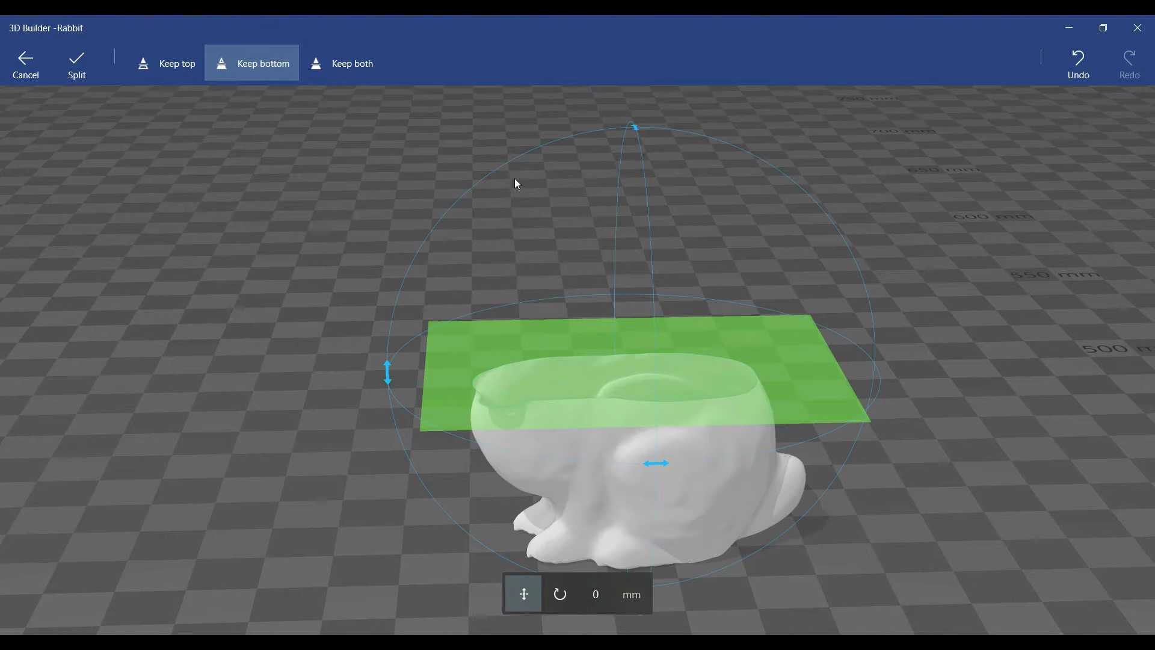
mouse_move(515, 183)
mouse_down()
mouse_move(274, 207)
mouse_move(235, 229)
mouse_up()
click(77, 64)
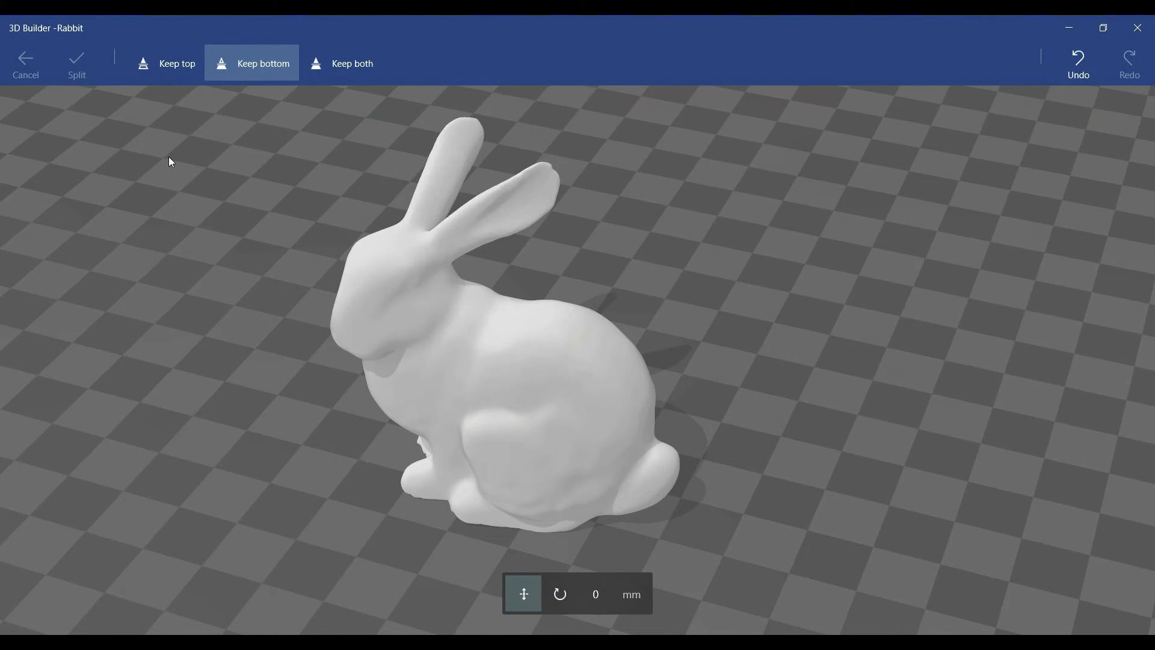
drag(351, 262, 570, 213)
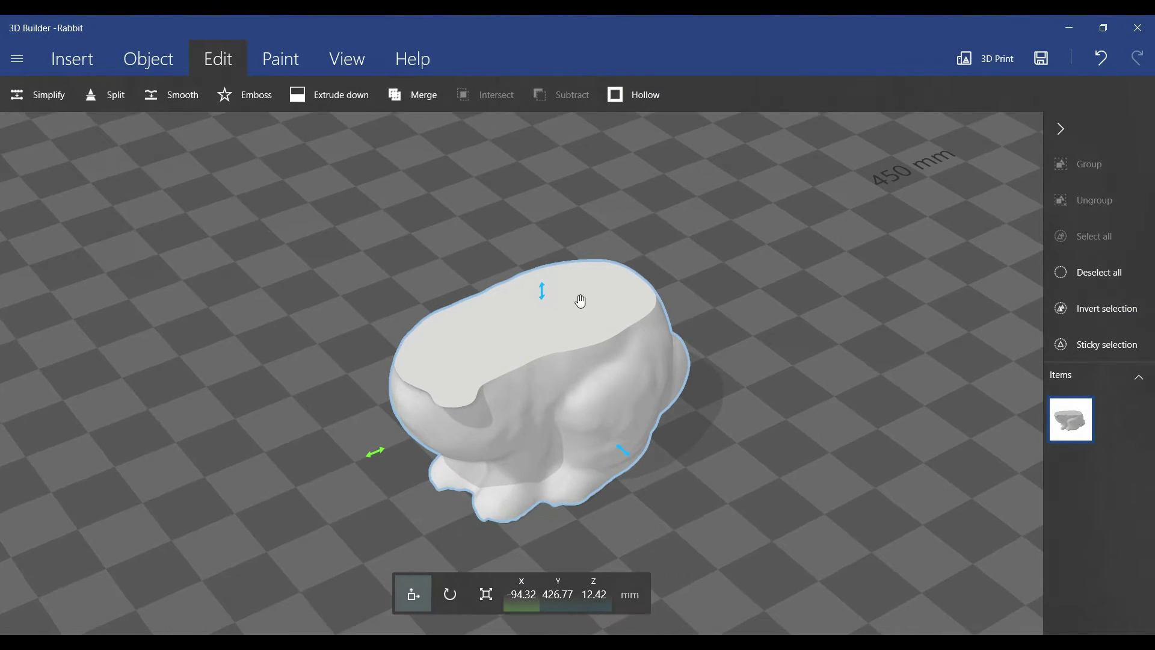
scroll(579, 306, up, 3)
mouse_move(636, 343)
mouse_down()
mouse_move(806, 416)
mouse_move(588, 449)
mouse_move(605, 392)
mouse_move(723, 401)
mouse_up()
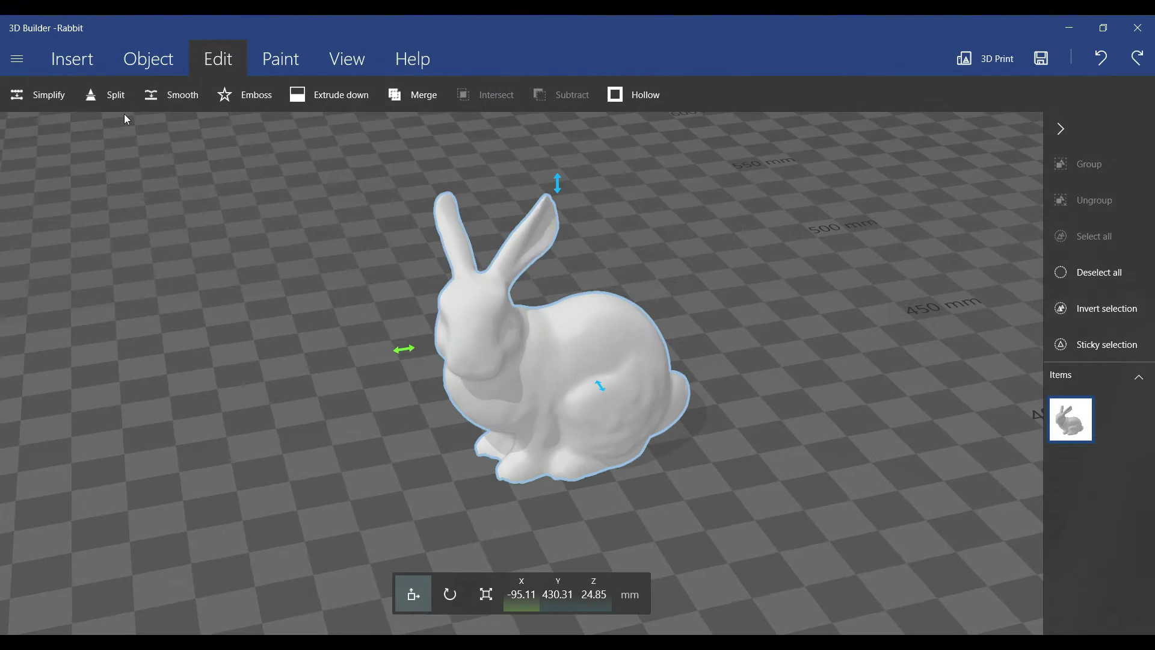
- Undo the cut and split the rabbit with Keep both into head and body
click(107, 94)
click(373, 73)
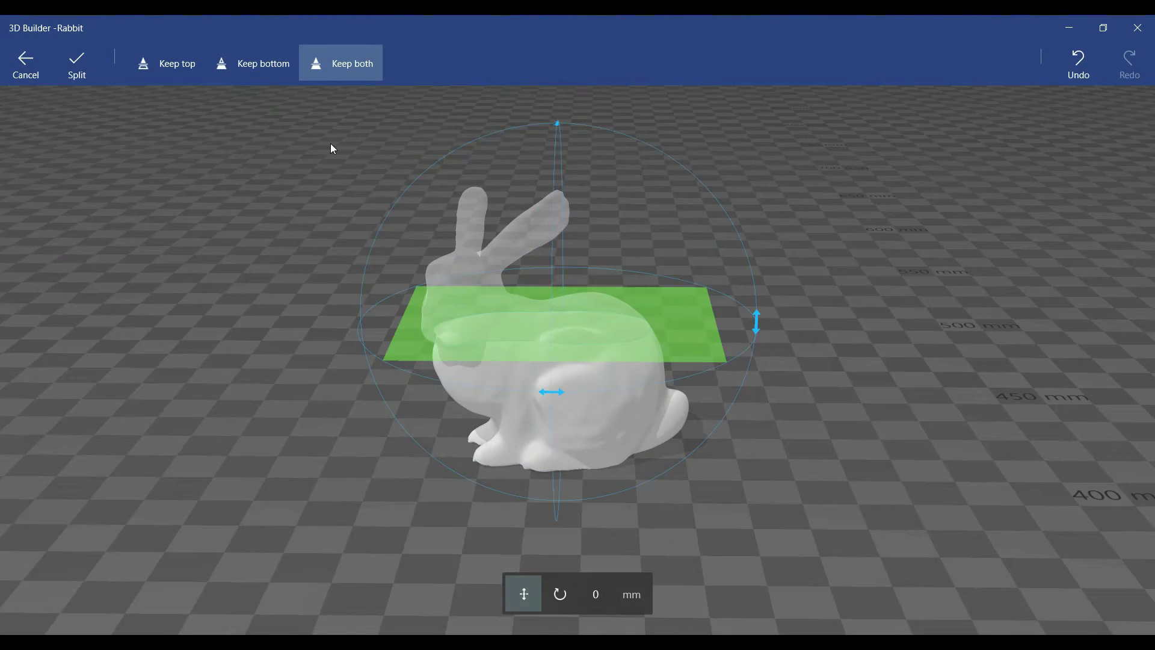
click(77, 63)
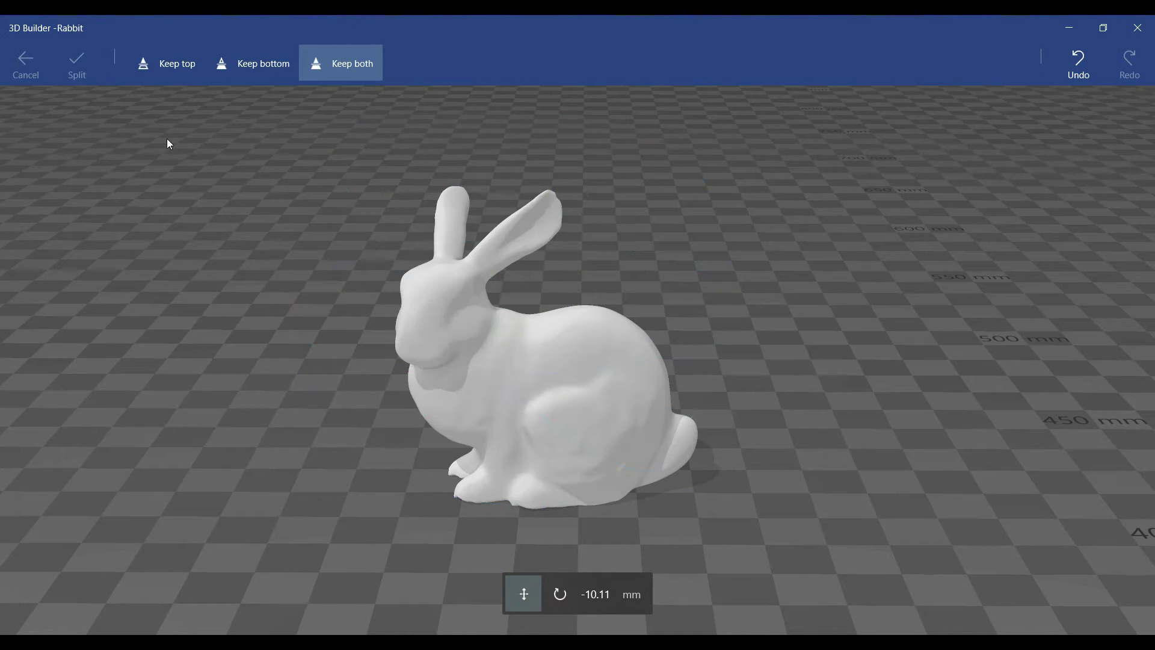
- Lift and shift the head piece off the body, then undo the move
drag(477, 176, 471, 127)
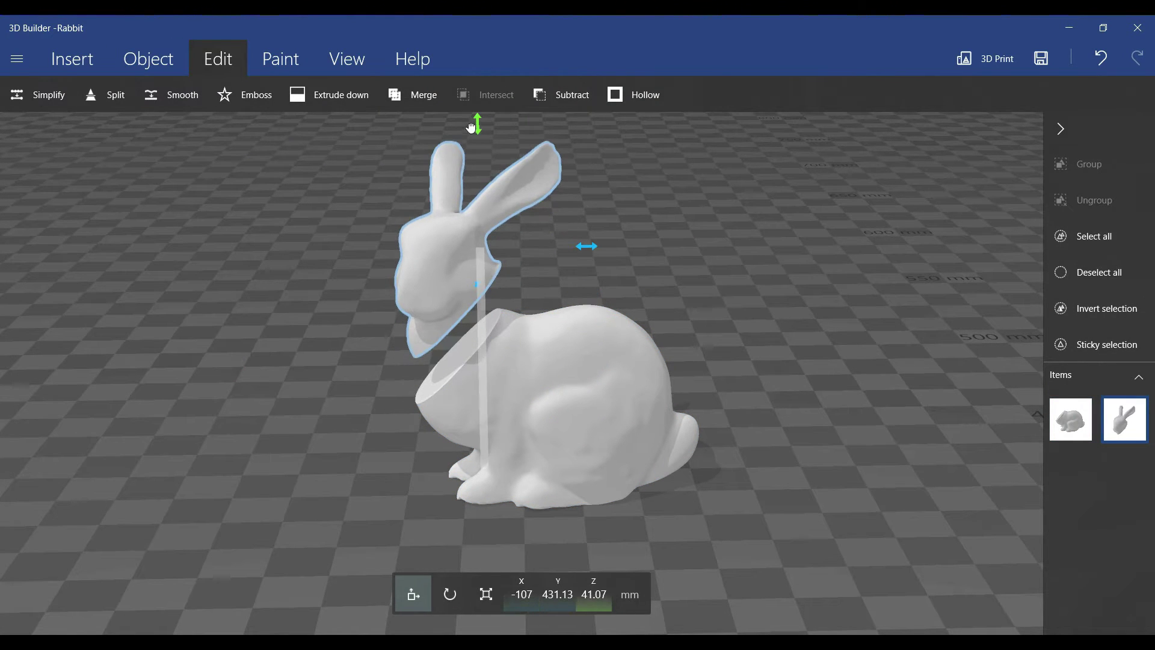
drag(587, 247, 568, 250)
mouse_move(773, 293)
mouse_down()
mouse_move(683, 326)
mouse_move(734, 379)
mouse_move(237, 376)
mouse_move(151, 353)
mouse_move(858, 357)
mouse_up()
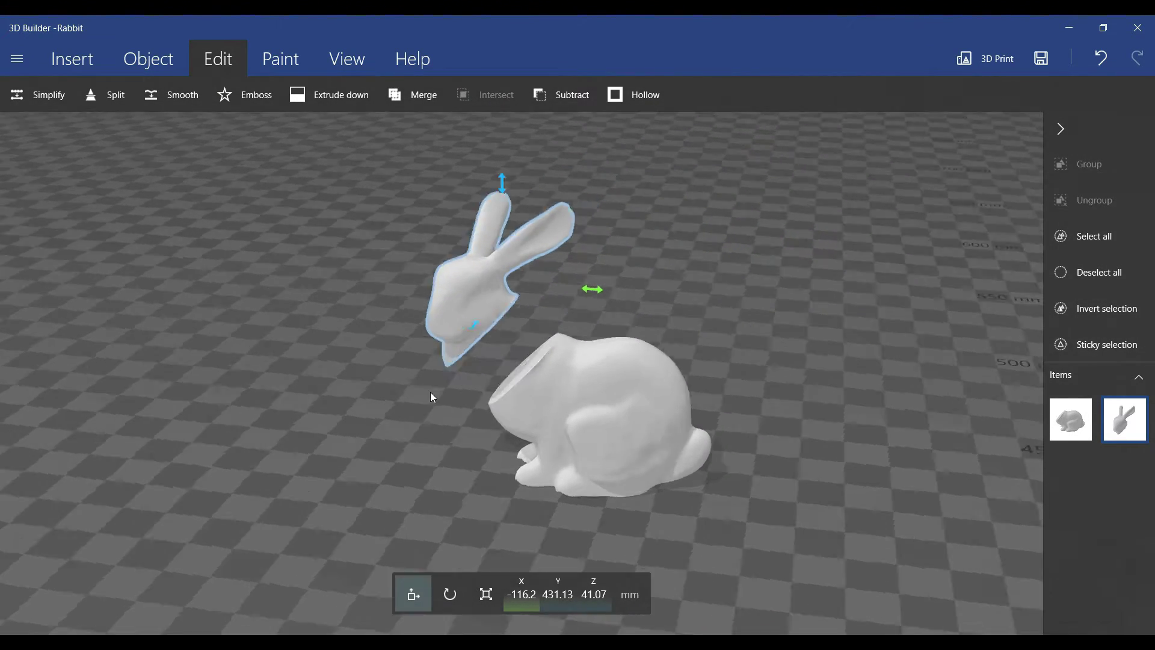
mouse_move(430, 391)
mouse_down()
mouse_move(824, 378)
mouse_move(483, 375)
mouse_up()
key(ctrl+z)
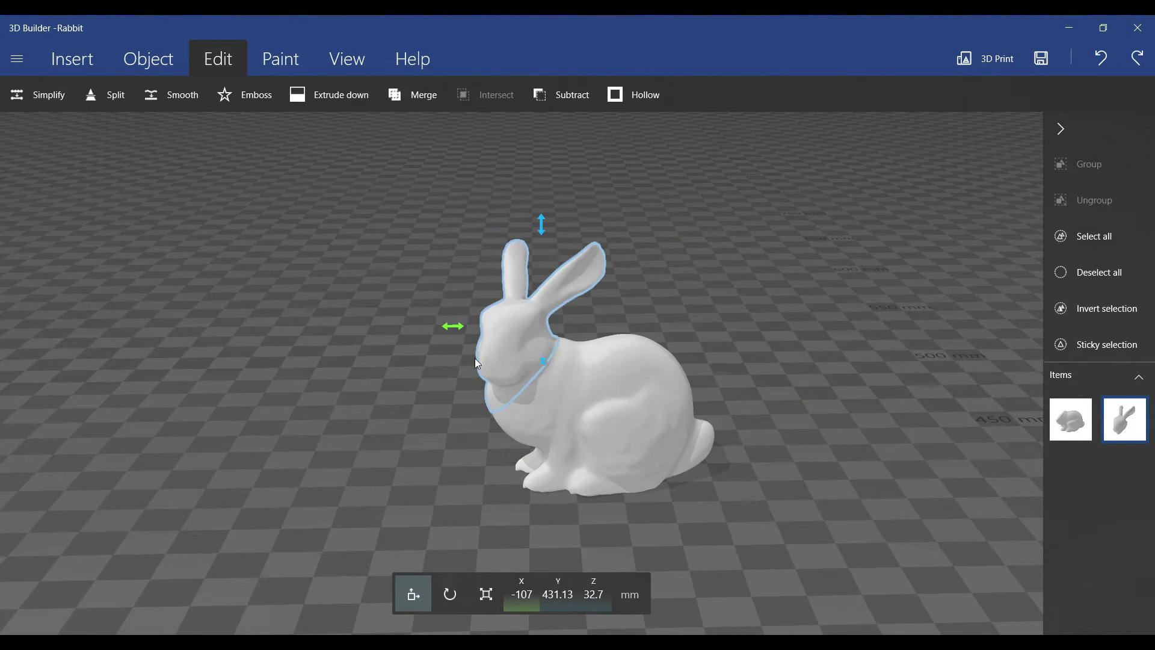
- Rejoin head and body, then start a Keep top cut on the rabbit
key(ctrl+m)
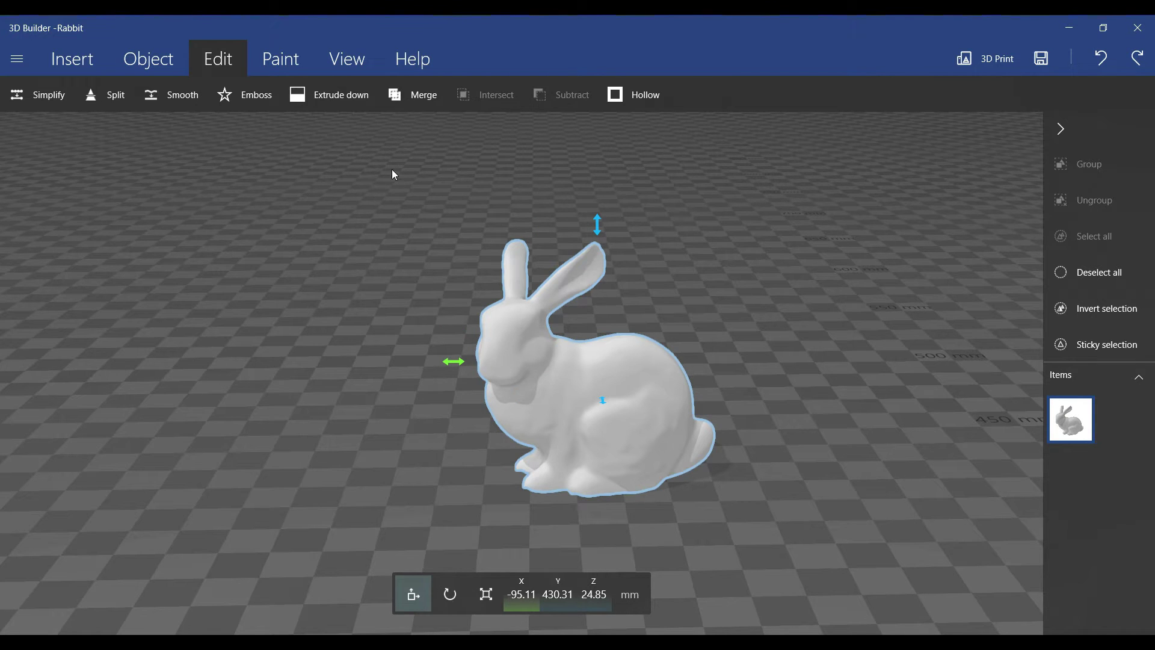
click(113, 94)
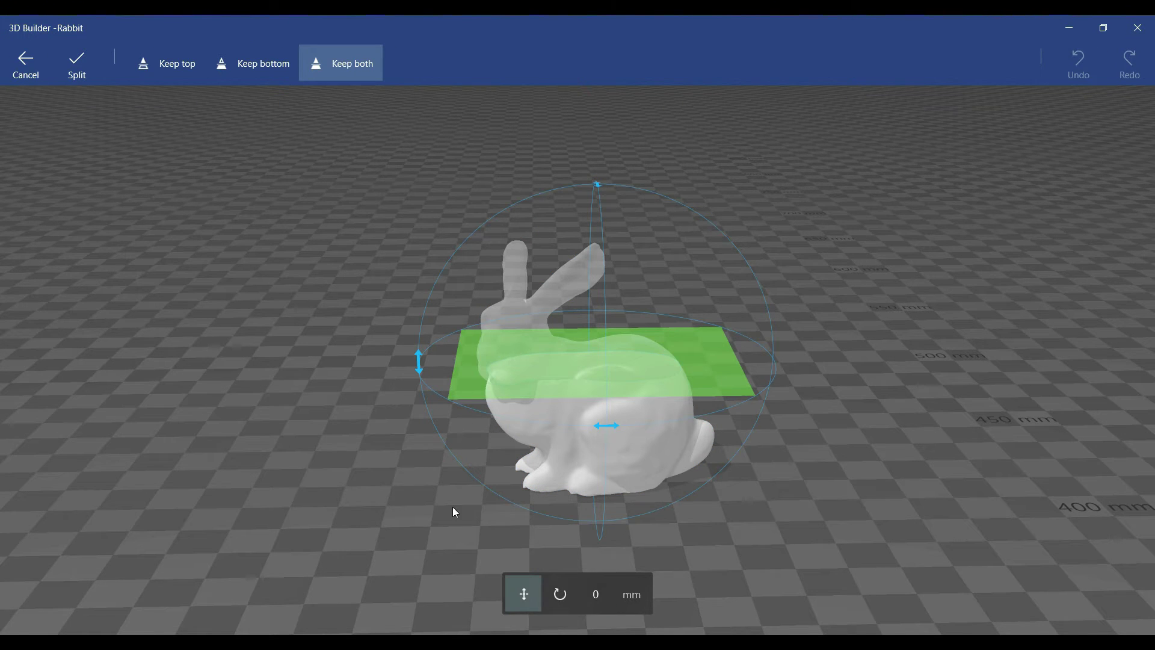
mouse_move(453, 511)
mouse_down()
mouse_move(610, 532)
mouse_move(563, 515)
mouse_up()
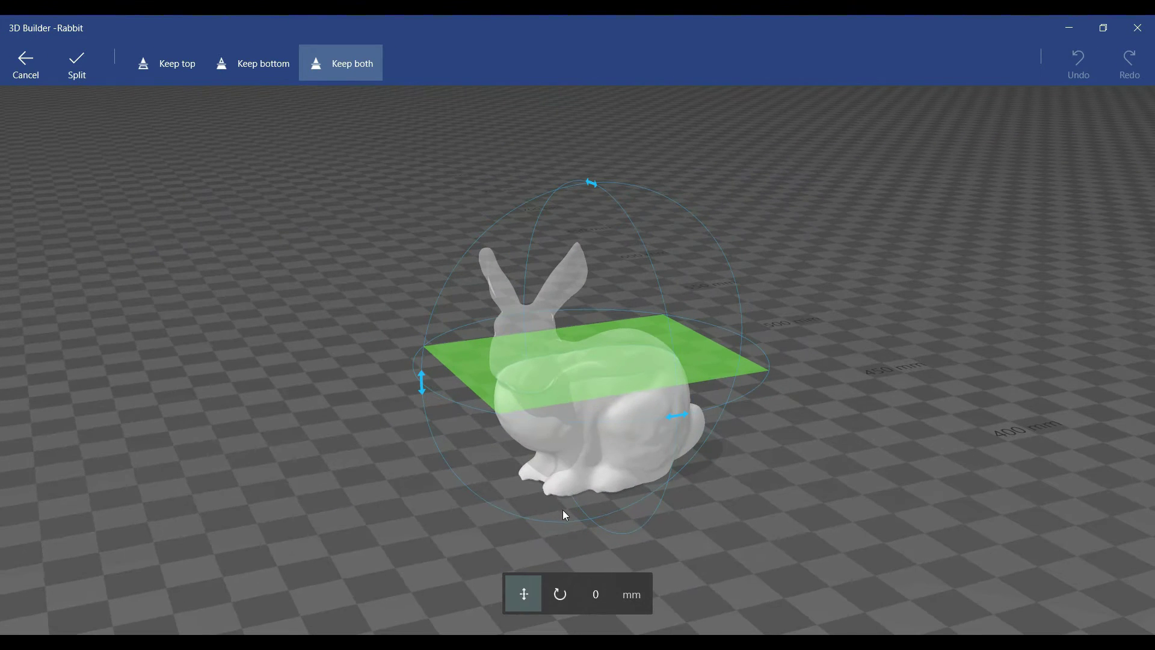
click(168, 70)
- Raise and tilt the cutting plane across the ears and apply the cut
mouse_move(577, 429)
right_down()
mouse_move(872, 442)
mouse_move(692, 443)
right_up()
mouse_move(691, 443)
mouse_down()
mouse_move(686, 395)
mouse_move(761, 343)
mouse_up()
right_drag(761, 344, 607, 143)
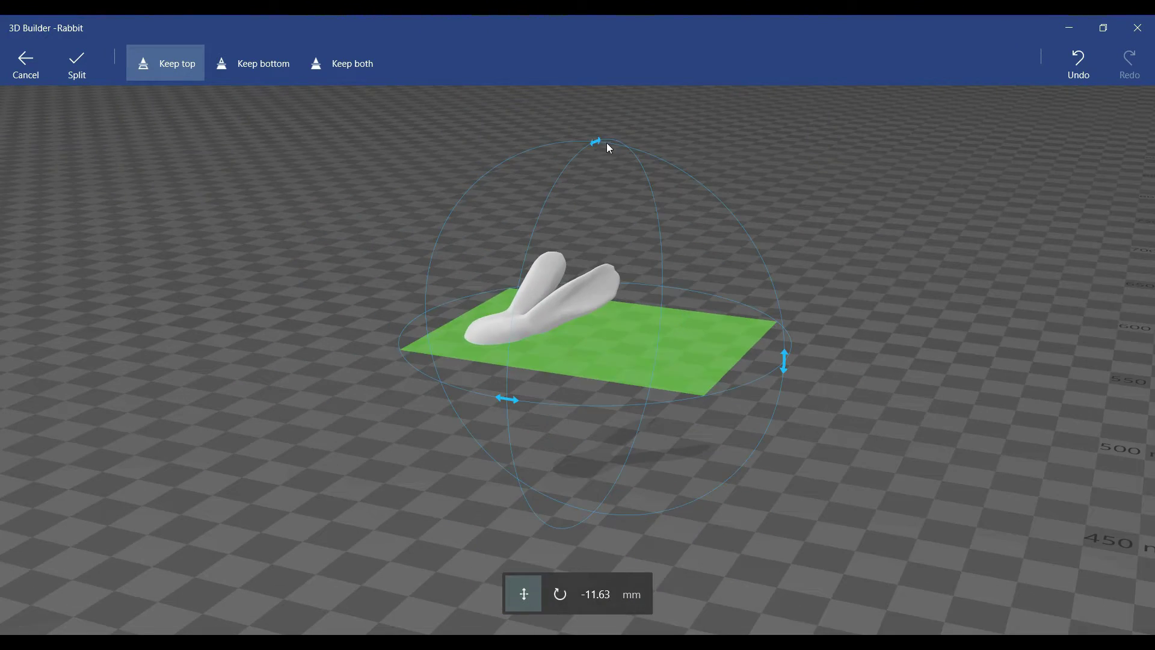
drag(607, 143, 837, 250)
right_drag(838, 250, 857, 370)
drag(856, 369, 1035, 458)
right_drag(1035, 464, 214, 375)
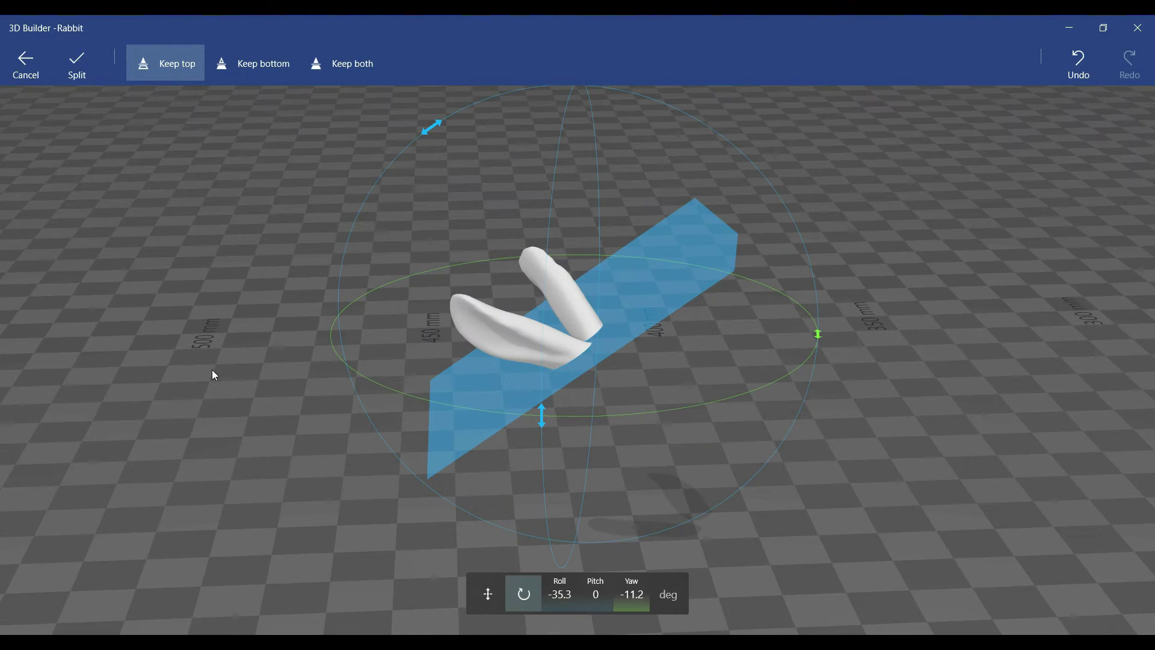
click(73, 65)
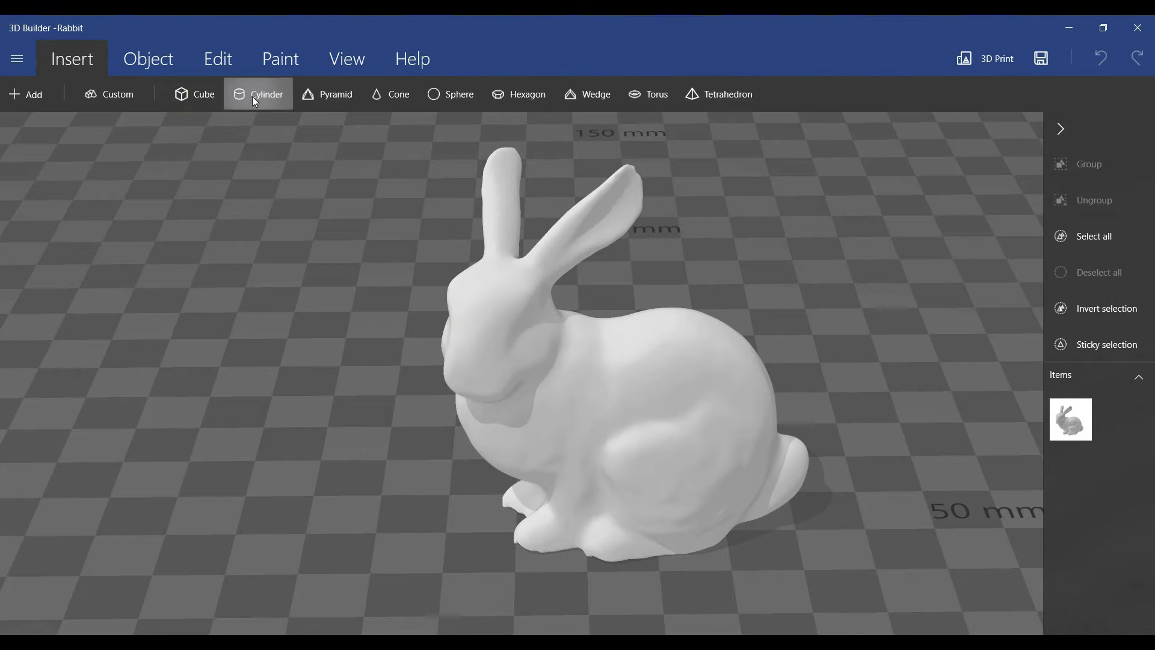
- Add a cylinder and scale its Z to 0.001 to make a thin disc
click(252, 97)
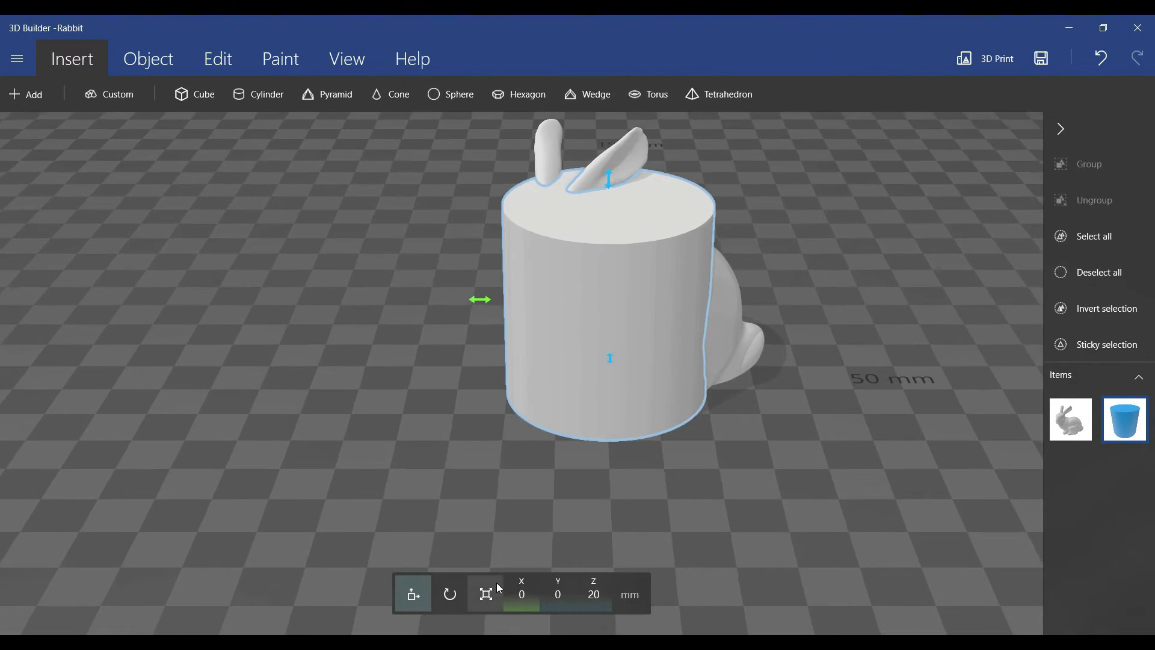
click(492, 588)
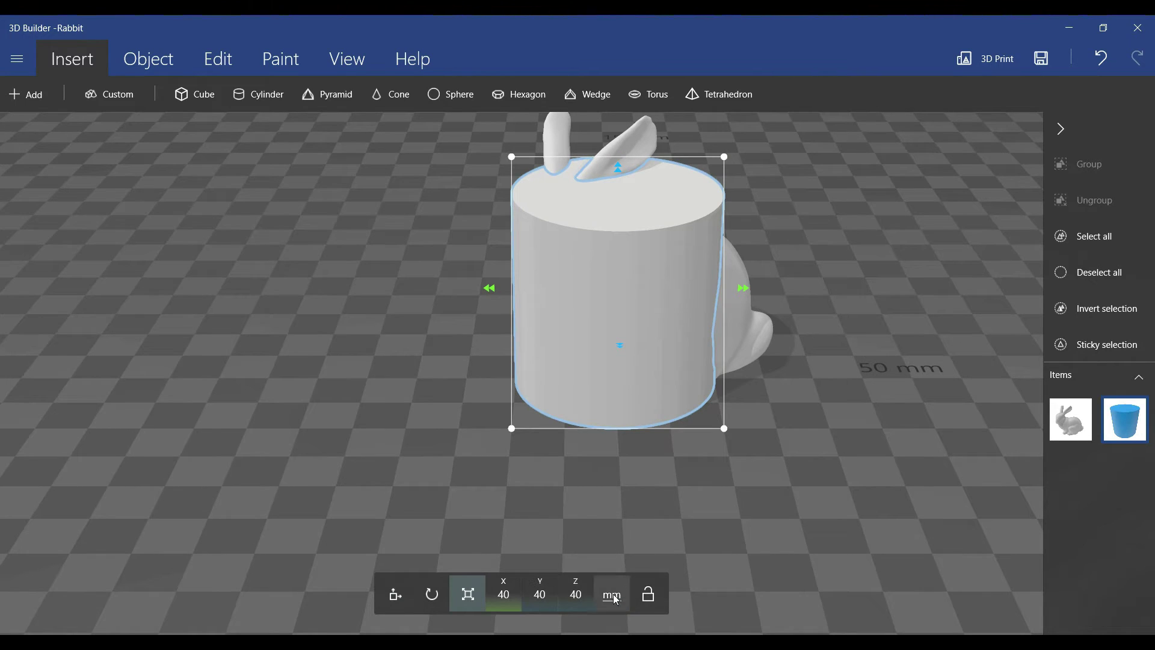
click(573, 595)
text(0.001)
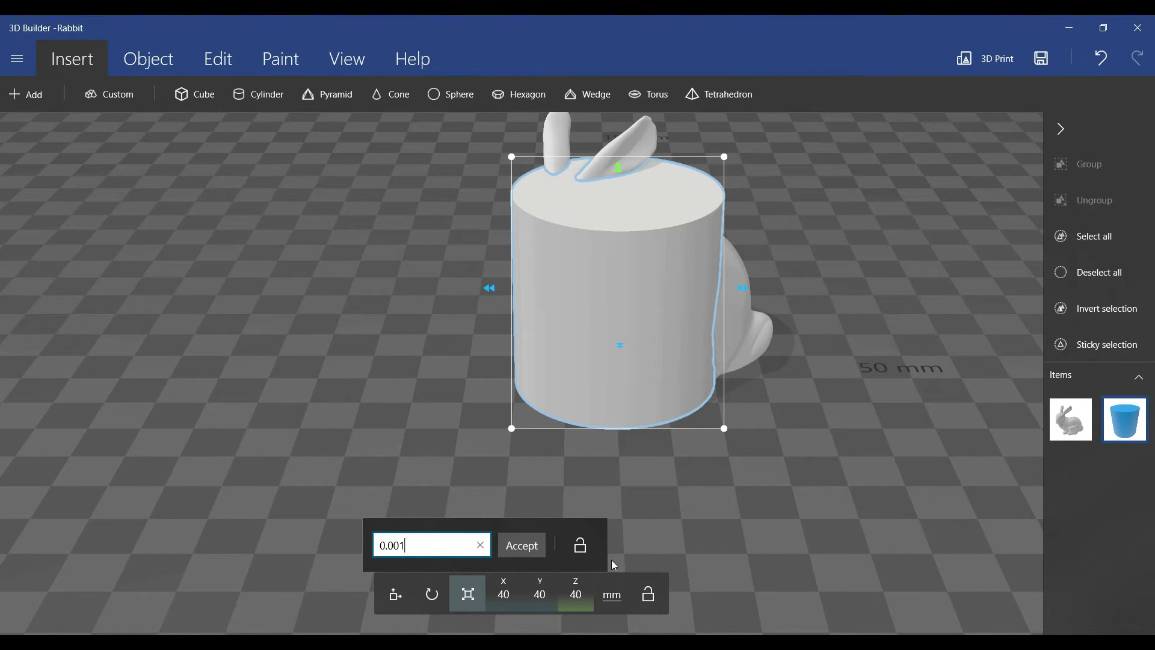
click(522, 546)
scroll(722, 264, up, 3)
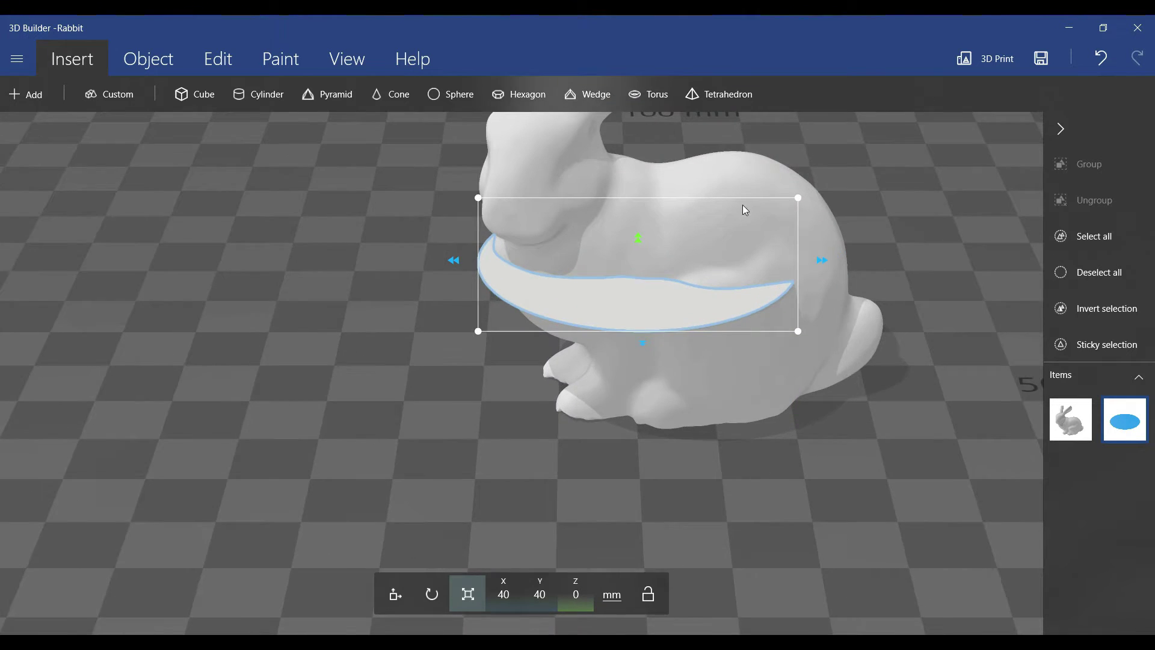
scroll(622, 383, up, 2)
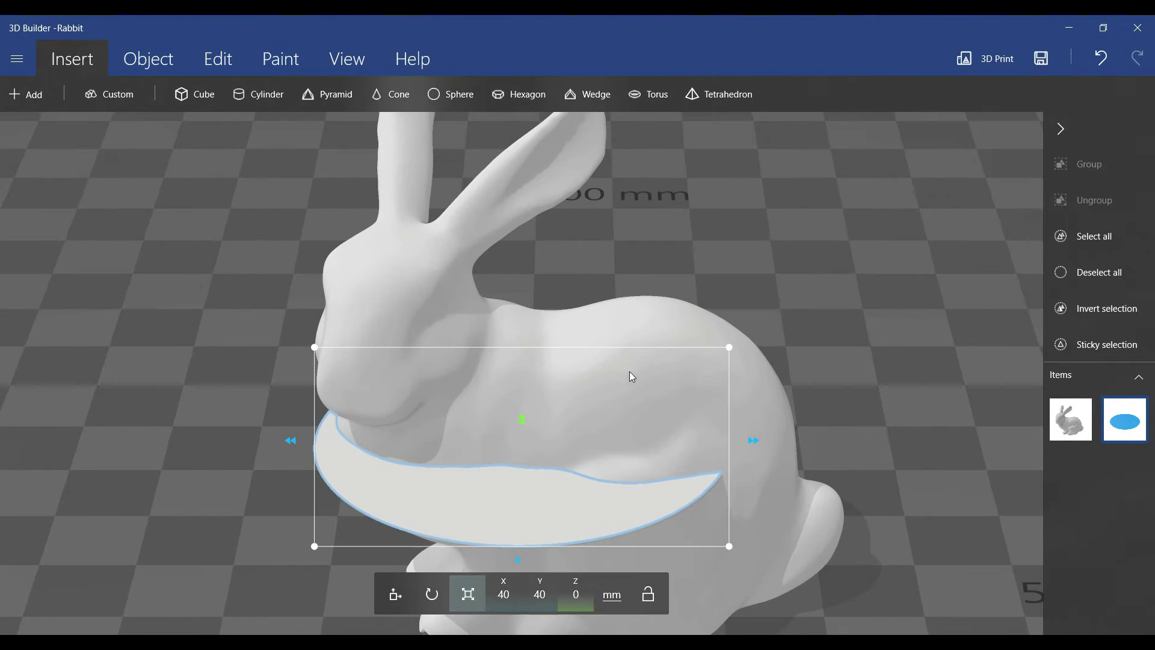
- Raise the disc to the rabbit's head and slide it toward one ear
click(406, 599)
drag(521, 420, 506, 228)
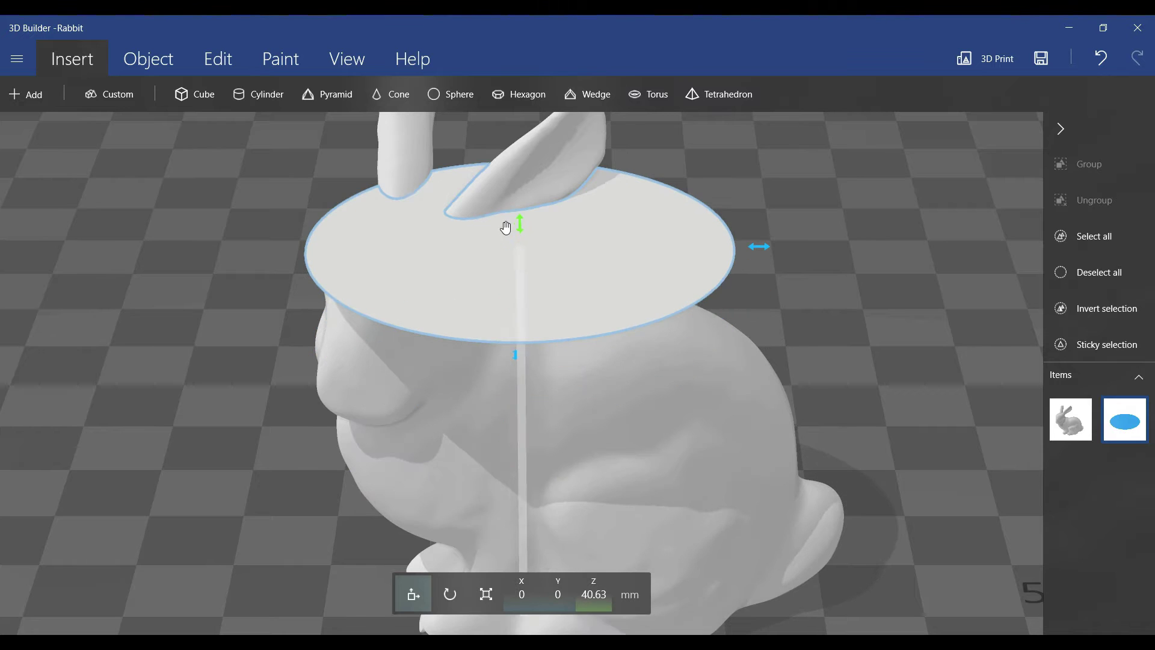
drag(767, 249, 697, 258)
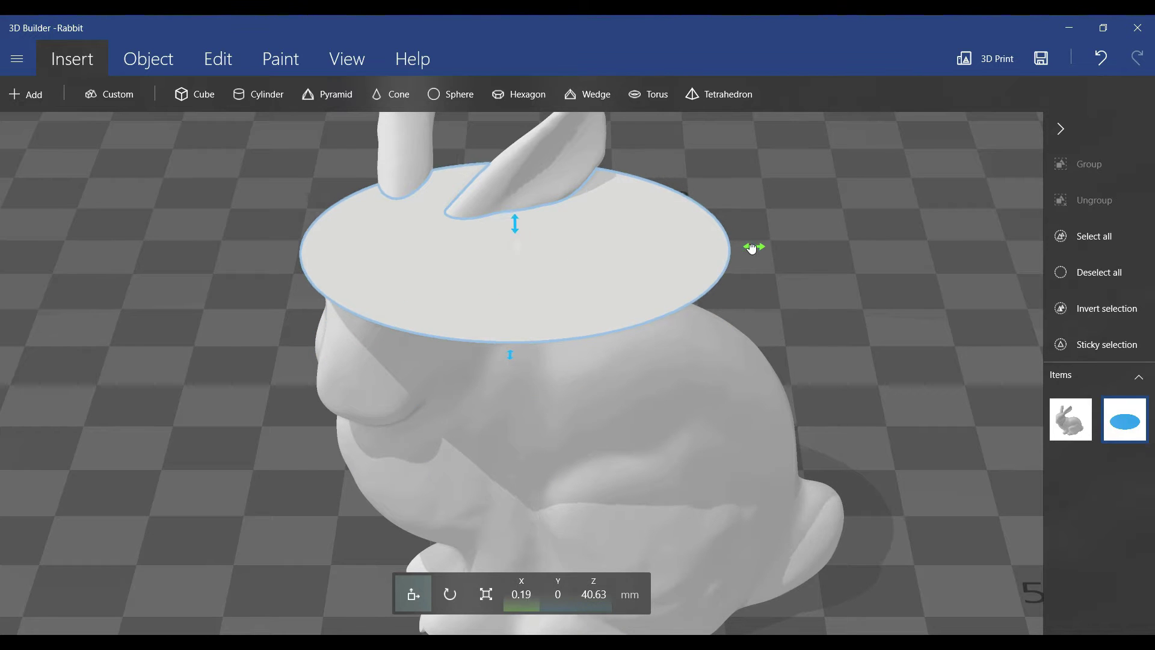
drag(647, 335, 447, 387)
- Tilt and shrink the disc, then seat it at the ear's base
click(449, 594)
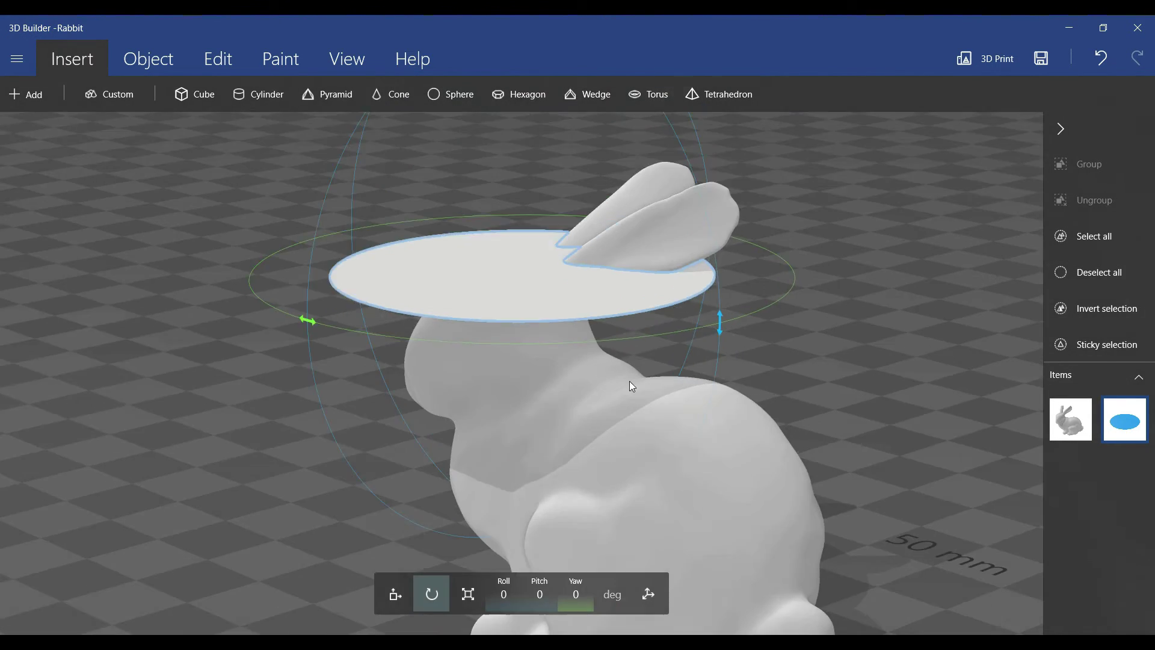
mouse_move(309, 321)
mouse_down()
mouse_move(250, 374)
mouse_move(717, 206)
mouse_up()
scroll(605, 404, up, 5)
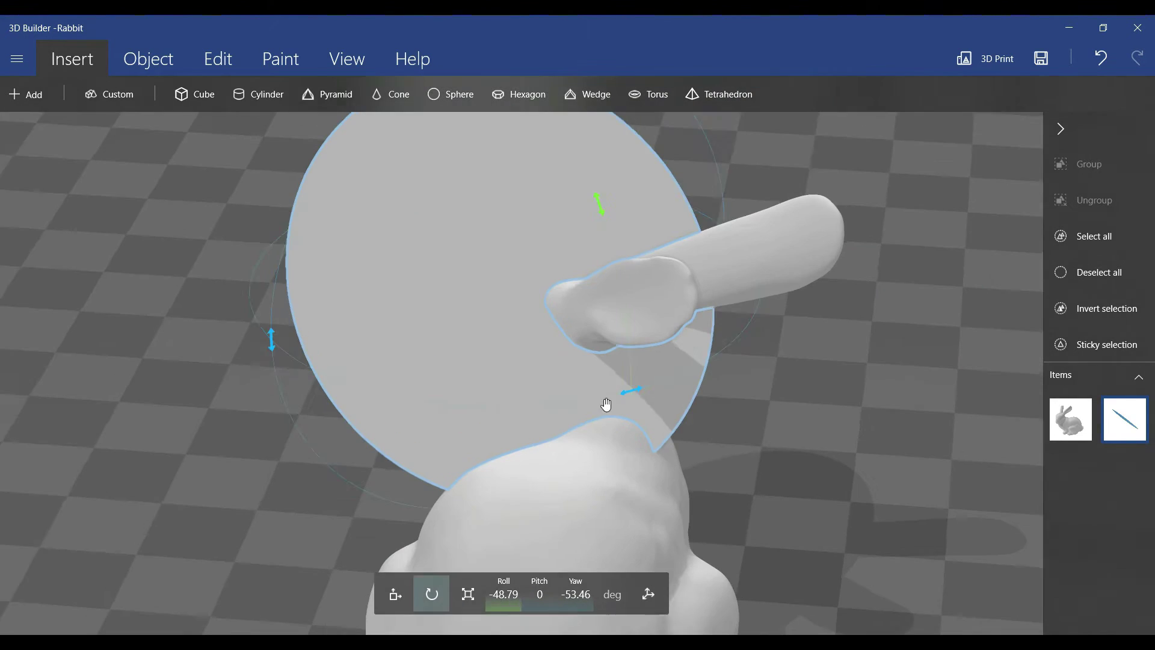
click(468, 594)
mouse_move(304, 317)
mouse_down()
mouse_move(648, 398)
mouse_move(511, 237)
mouse_up()
scroll(460, 181, down, 3)
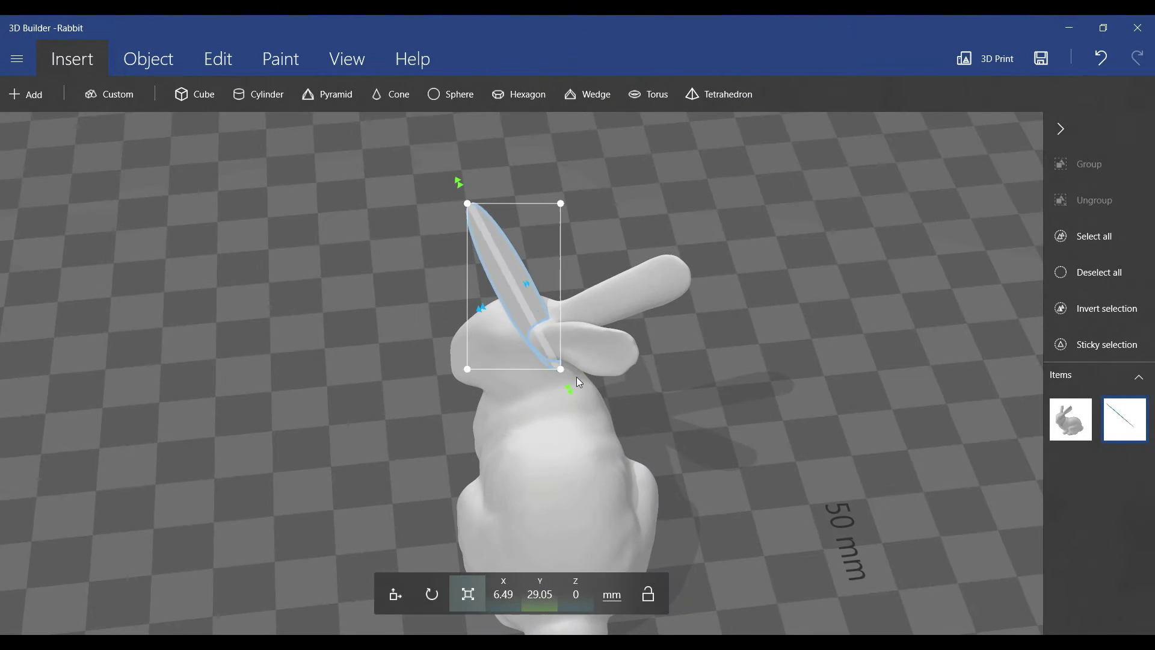
scroll(769, 491, up, 5)
click(395, 594)
mouse_move(395, 594)
mouse_down()
mouse_move(211, 429)
mouse_move(567, 434)
mouse_up()
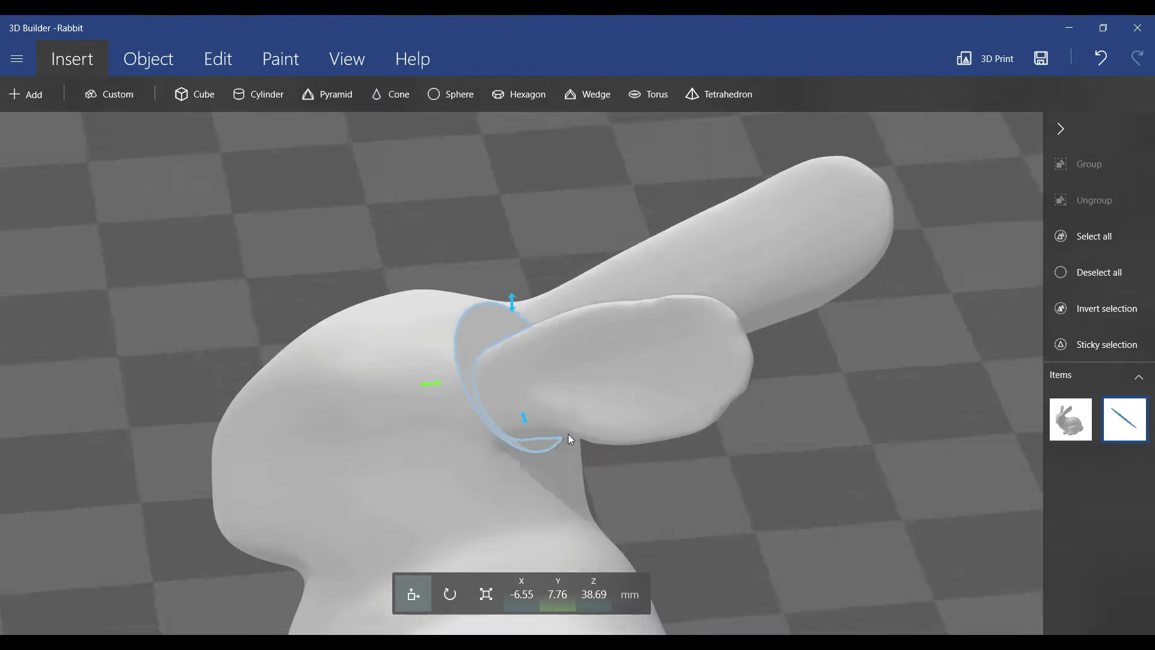
scroll(537, 437, down, 3)
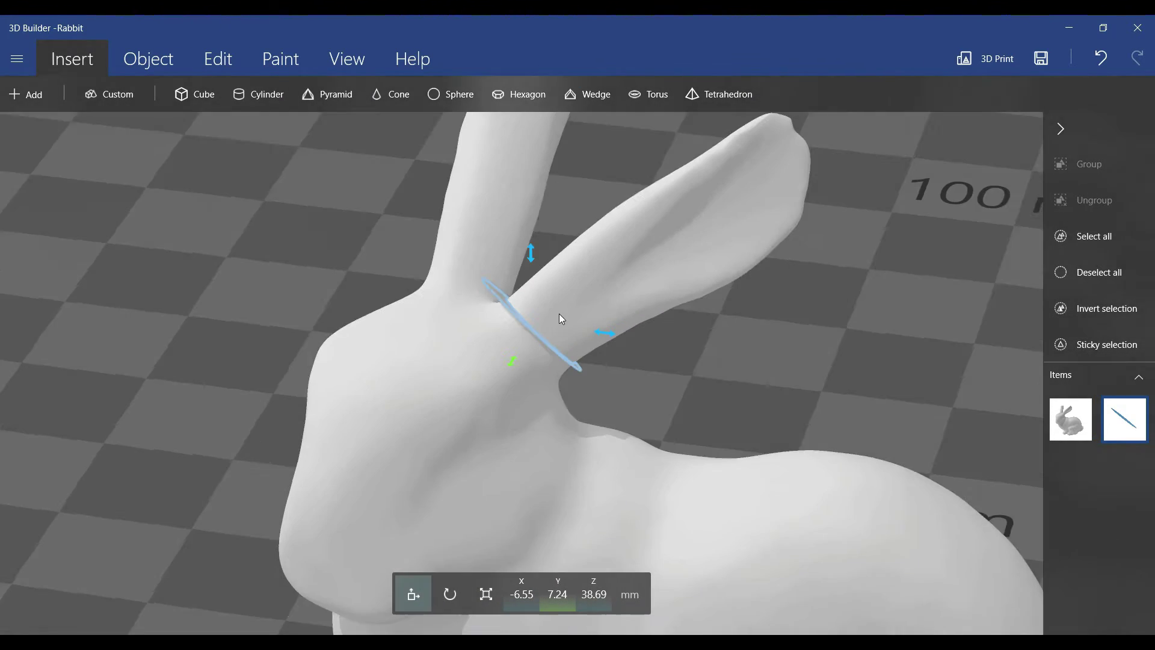
- Subtract the disc from the rabbit, test-lift the detached ear, then undo the lift
drag(536, 436, 602, 164)
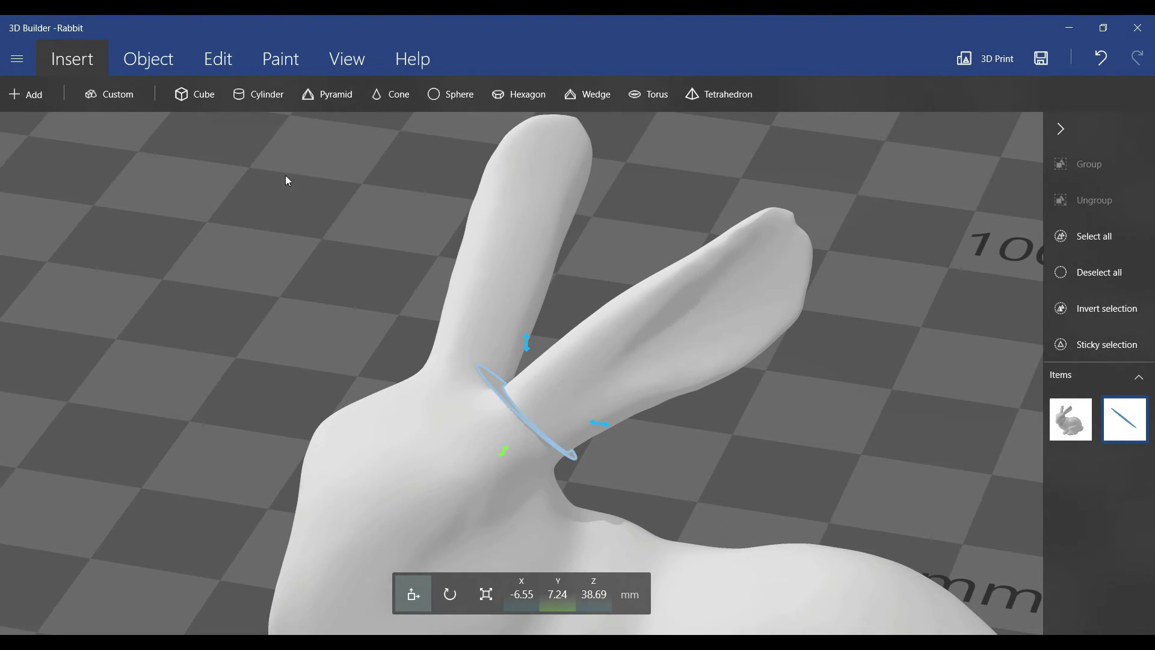
click(223, 64)
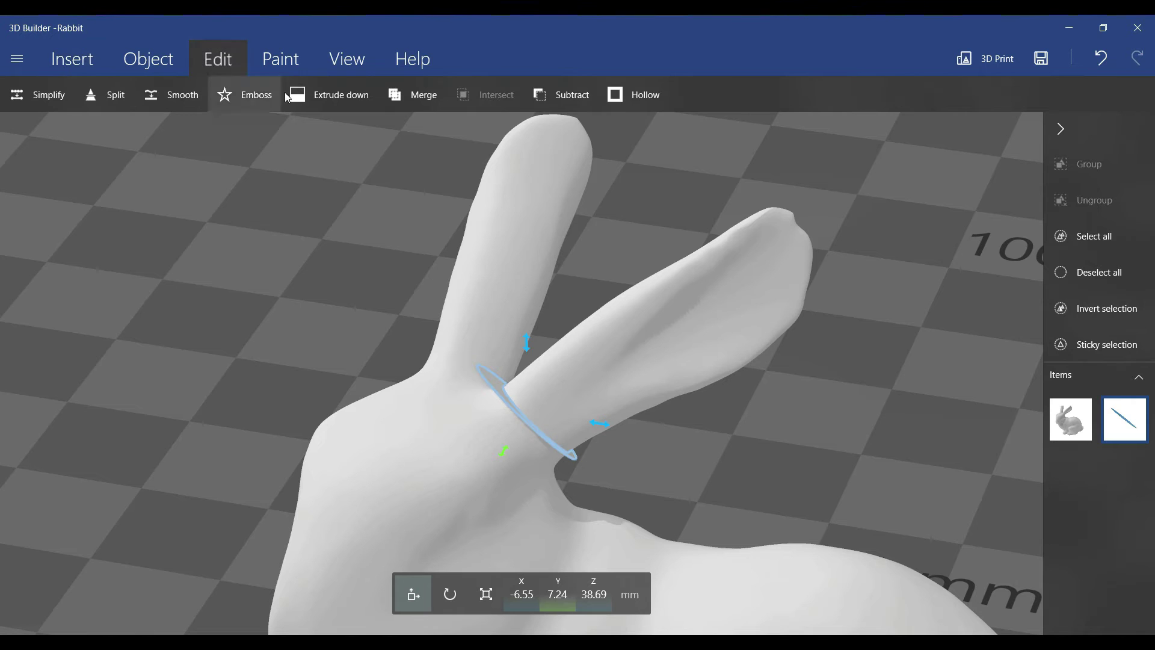
click(574, 94)
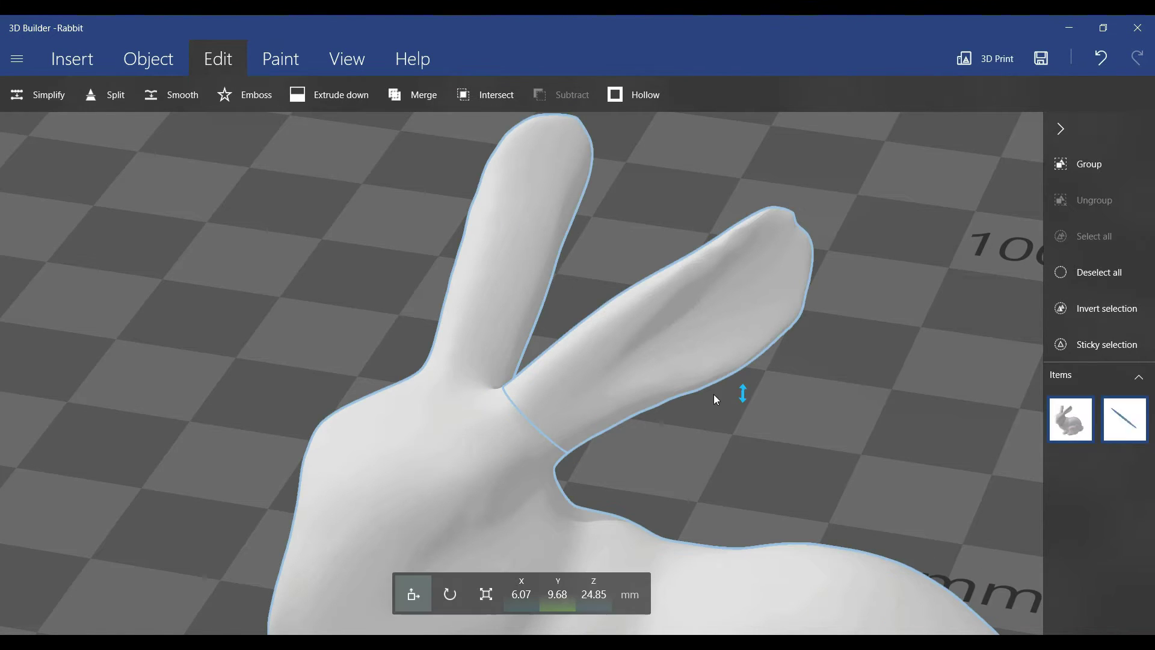
scroll(731, 394, down, 3)
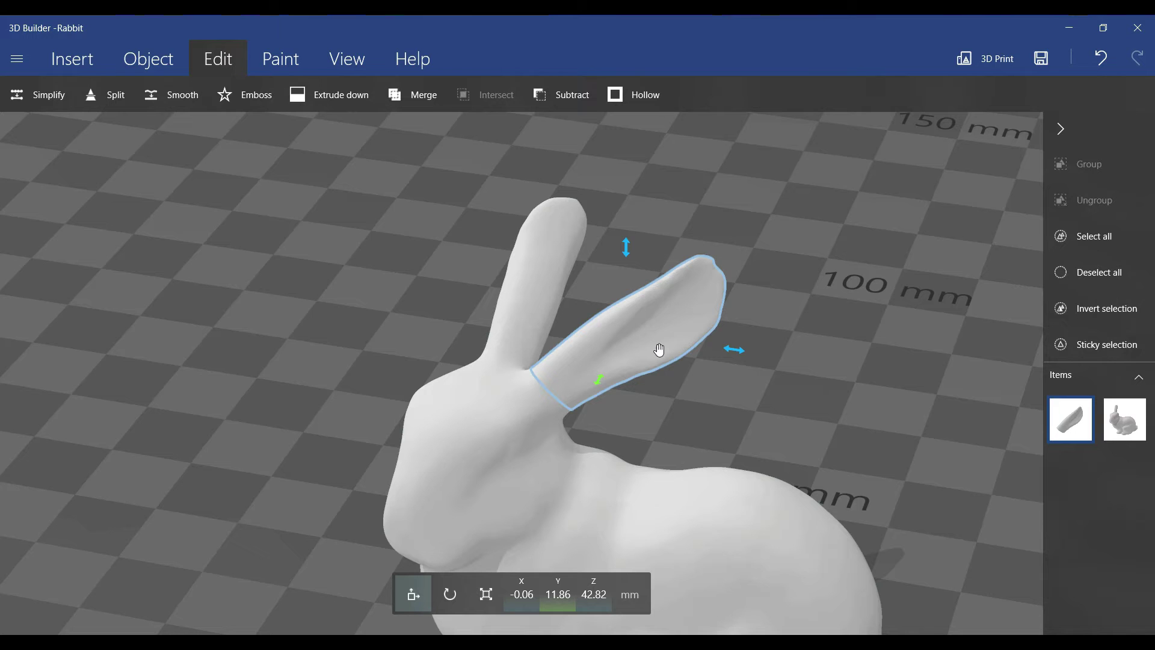
mouse_move(629, 244)
mouse_down()
mouse_move(621, 164)
mouse_move(746, 398)
mouse_move(910, 368)
mouse_move(631, 360)
mouse_move(706, 378)
mouse_move(707, 413)
mouse_move(764, 310)
mouse_move(686, 327)
mouse_move(876, 334)
mouse_move(854, 291)
mouse_move(880, 263)
mouse_move(838, 290)
mouse_up()
key(ctrl+z)
scroll(708, 408, down, 3)
scroll(742, 358, up, 1)
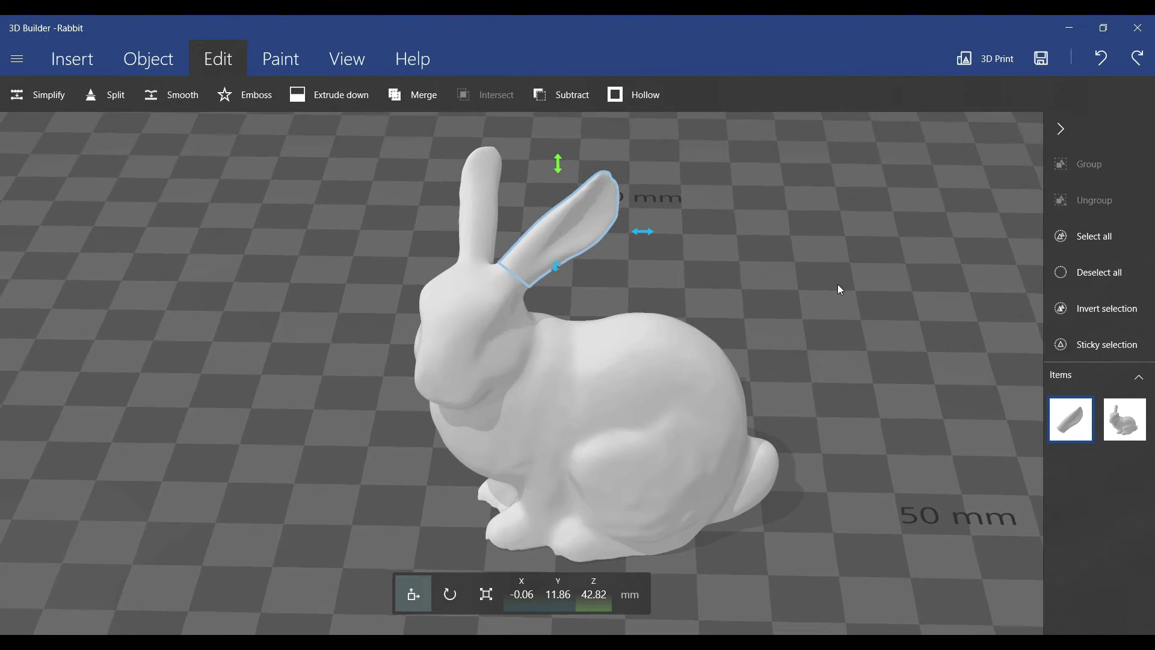
- Save the model as an STL file named 'Rabbit cut', accepting the format warning
click(16, 60)
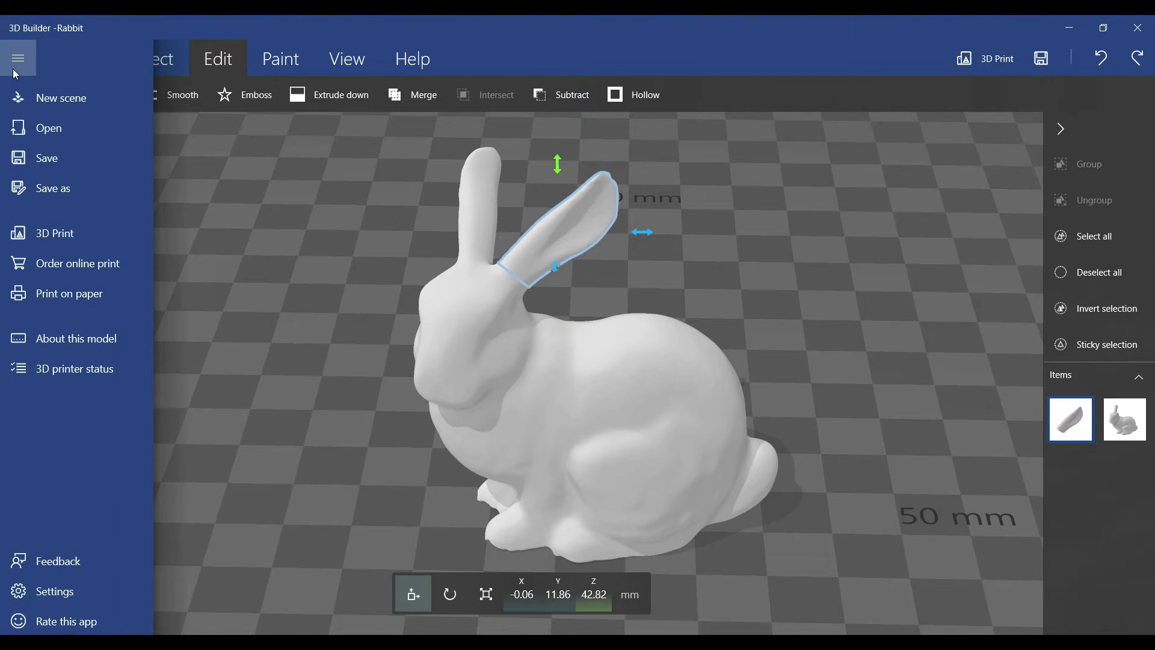
click(80, 186)
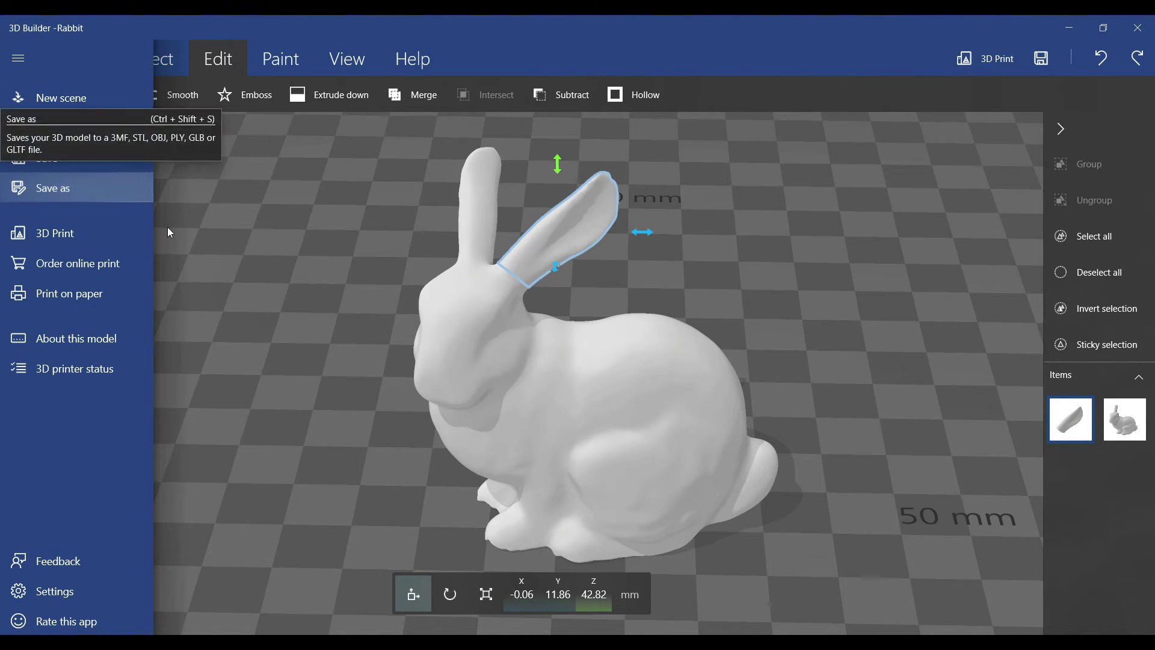
click(418, 456)
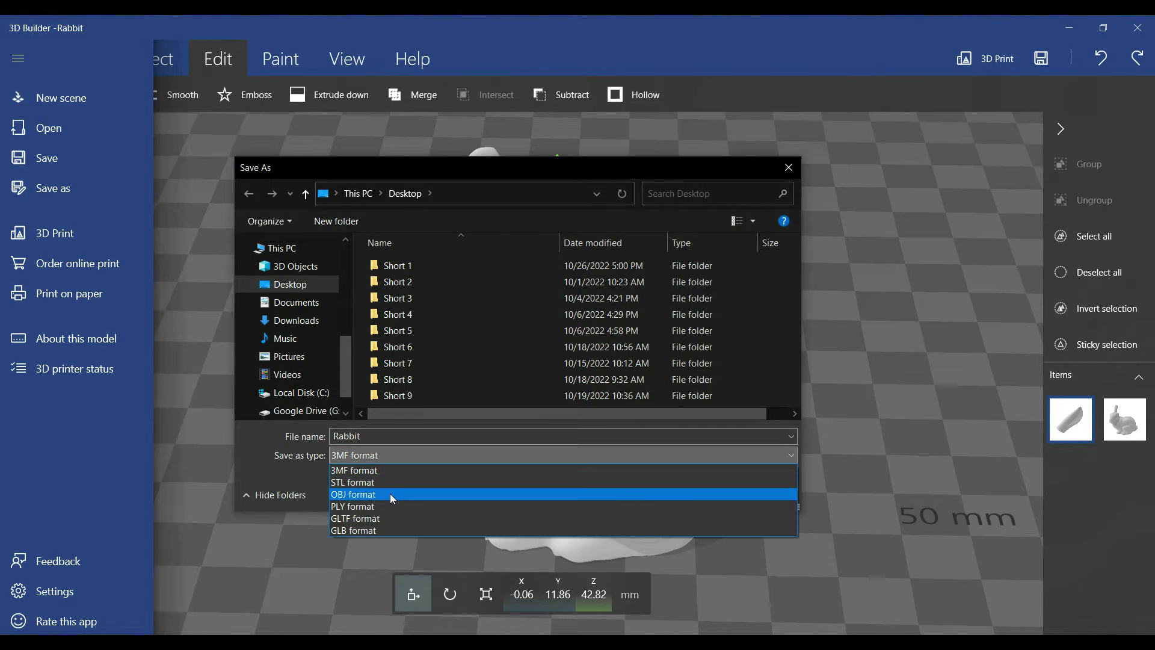
click(378, 482)
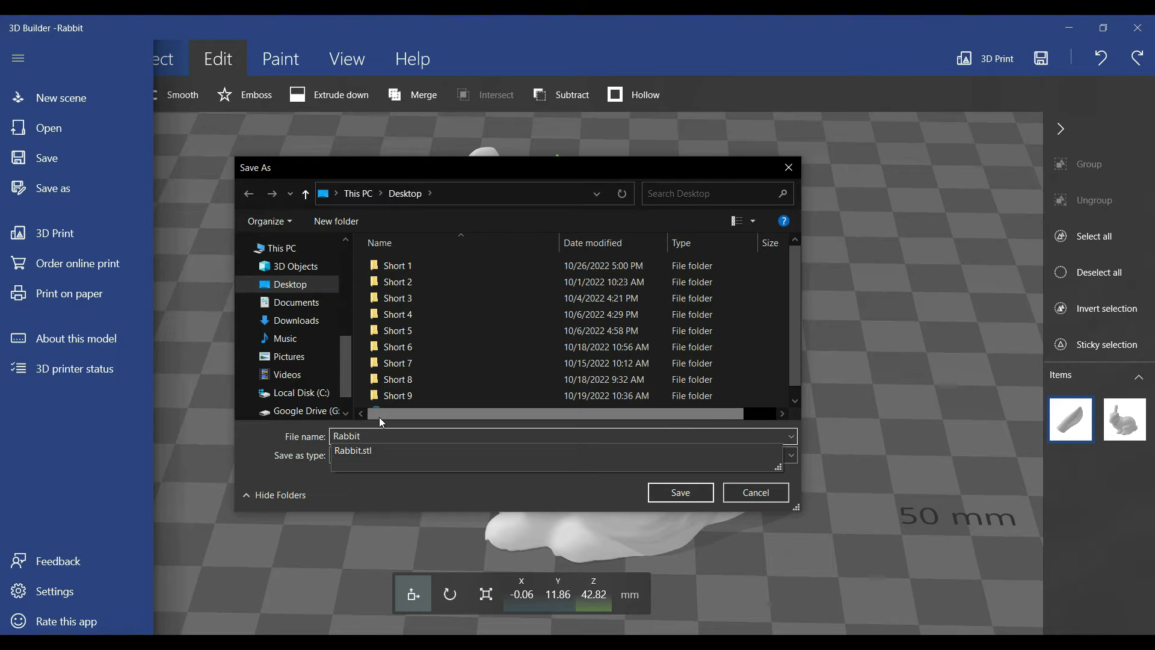
text( cut)
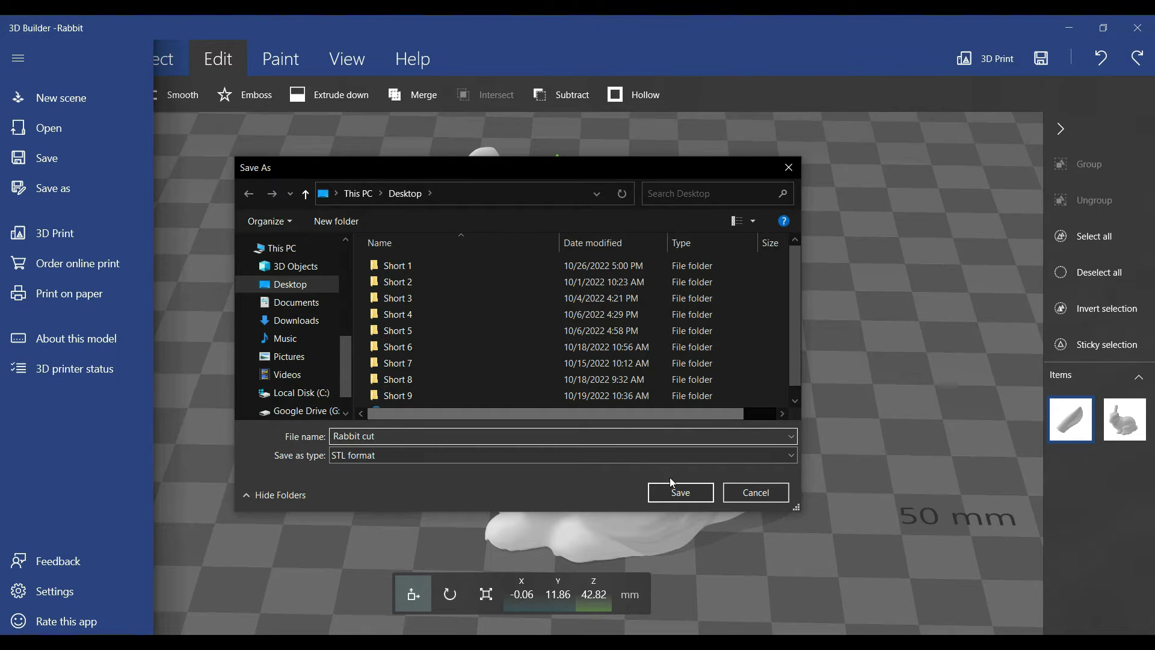
click(676, 484)
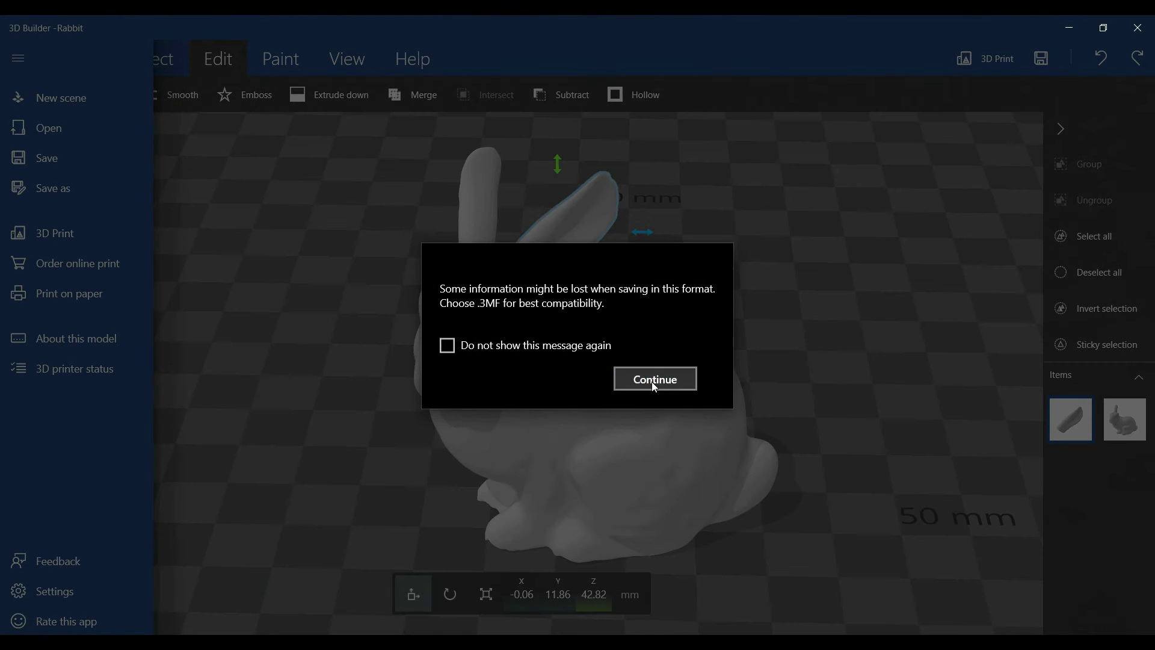
click(651, 382)
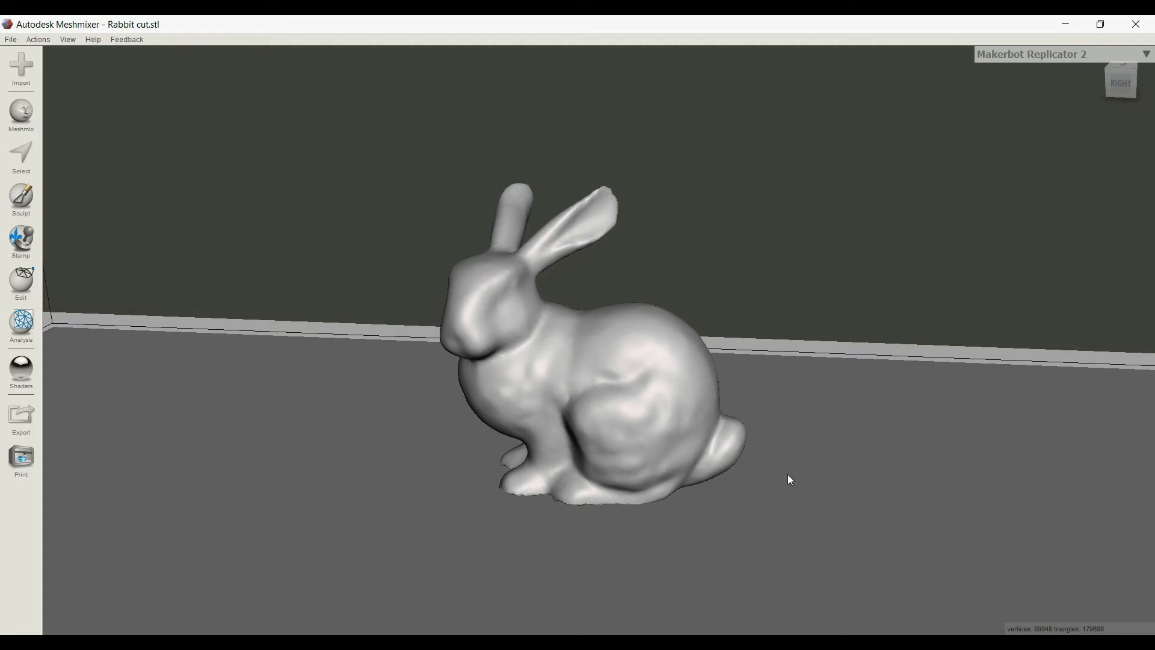
right_drag(788, 474, 508, 496)
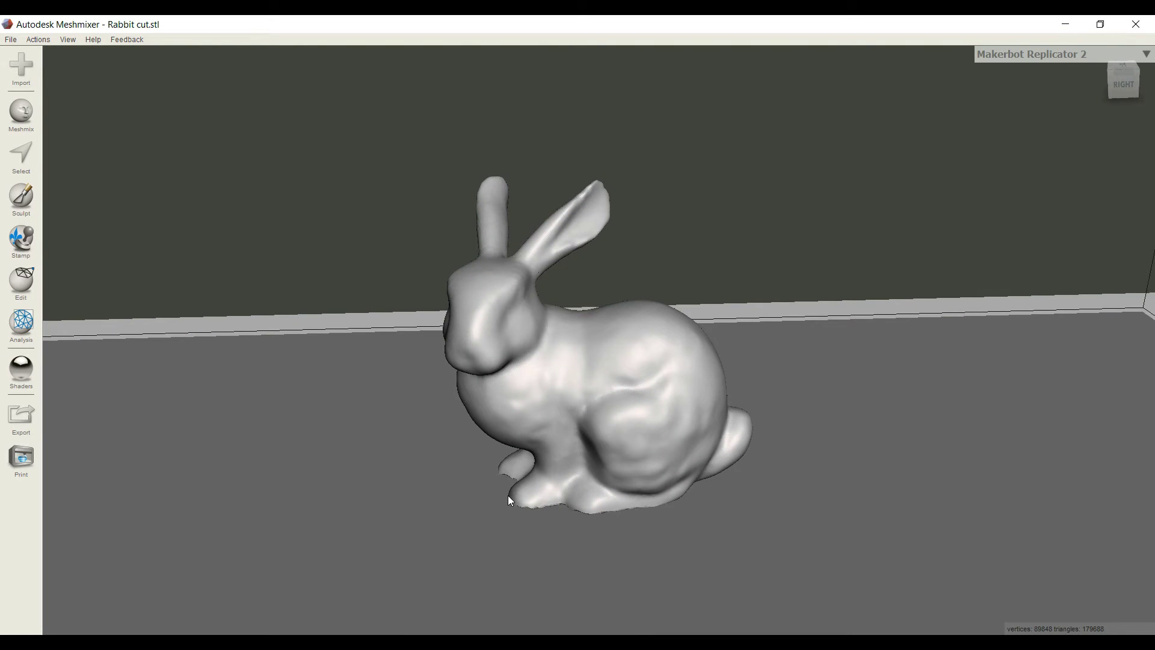
click(22, 282)
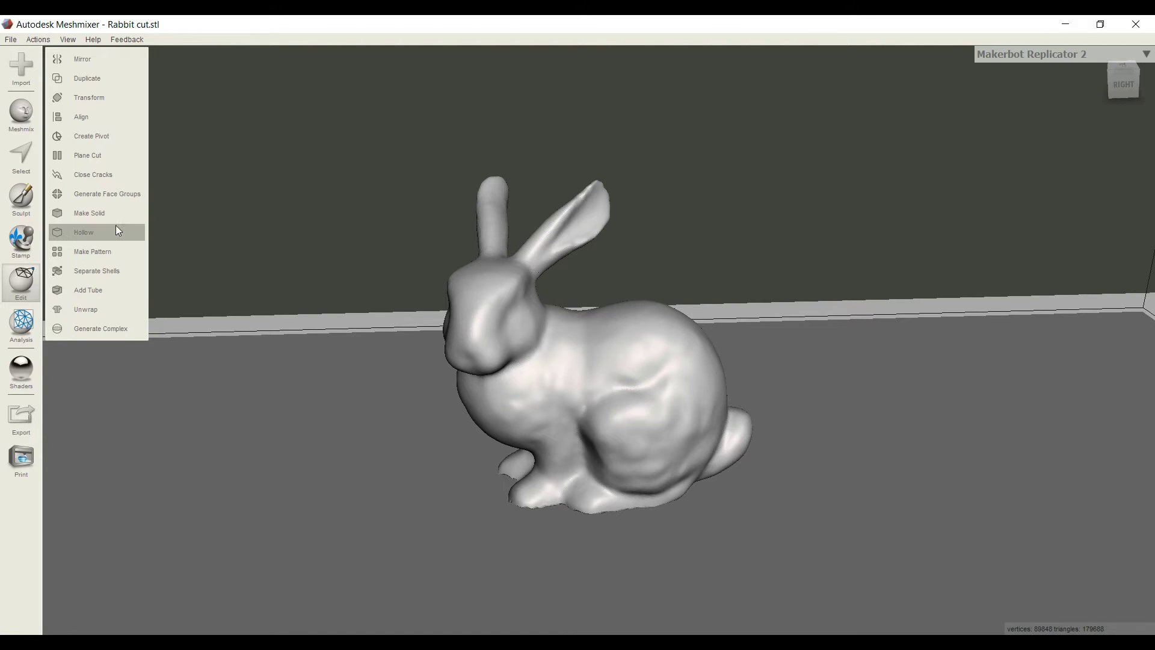
click(104, 274)
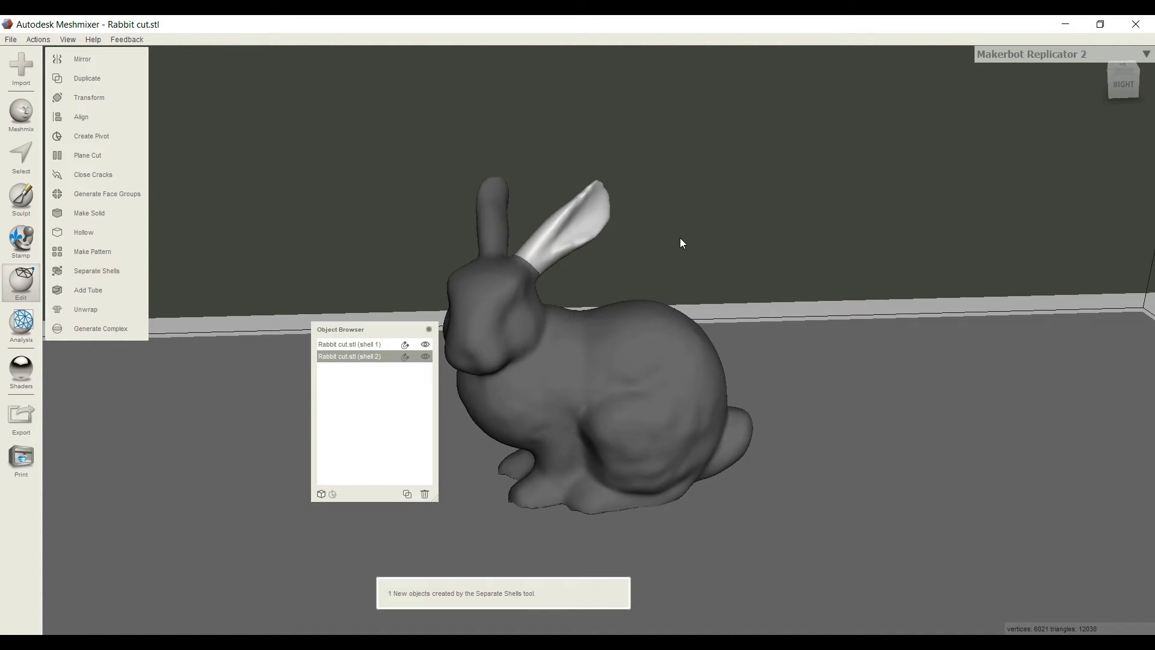
right_drag(680, 242, 560, 217)
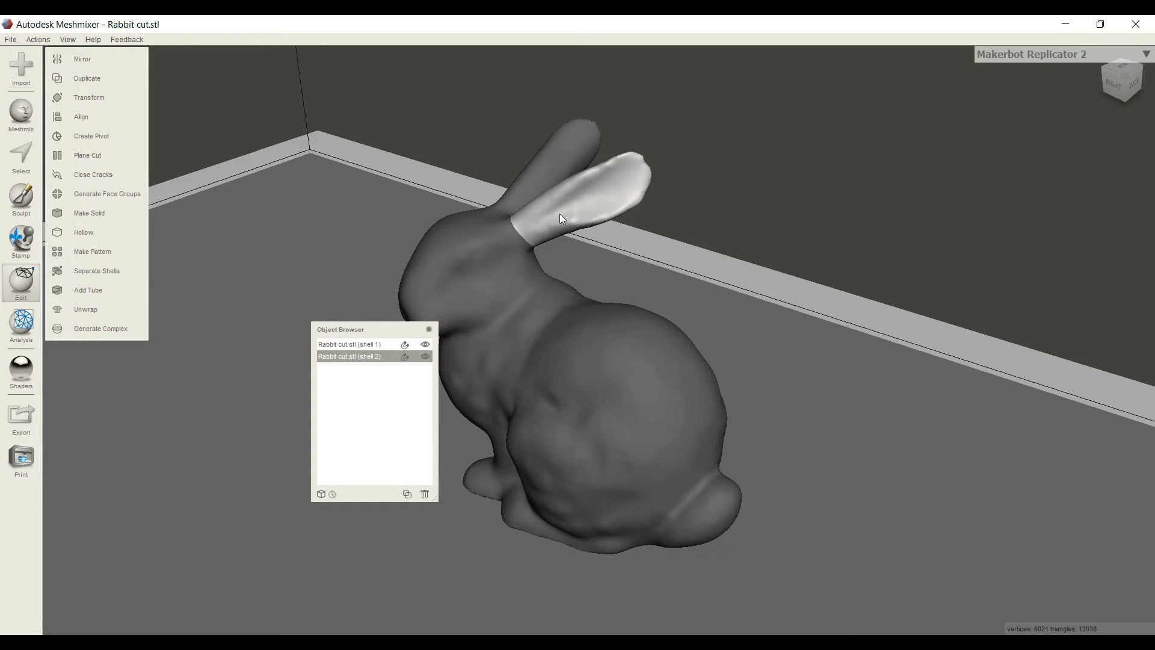
click(426, 355)
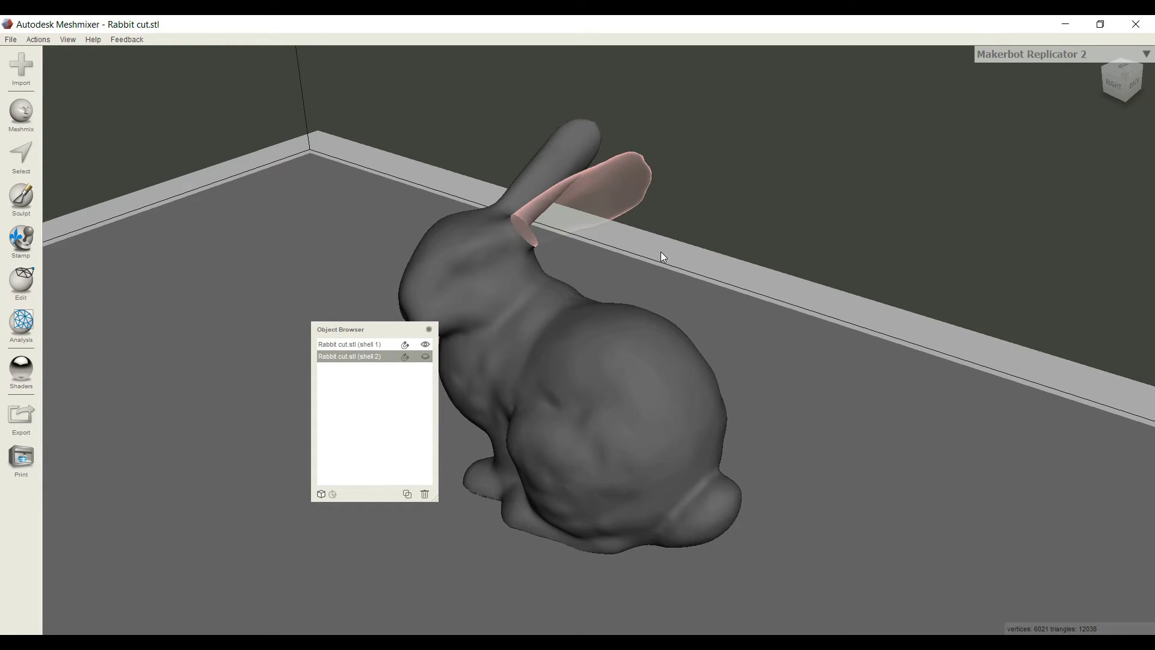
click(570, 322)
right_drag(691, 261, 592, 325)
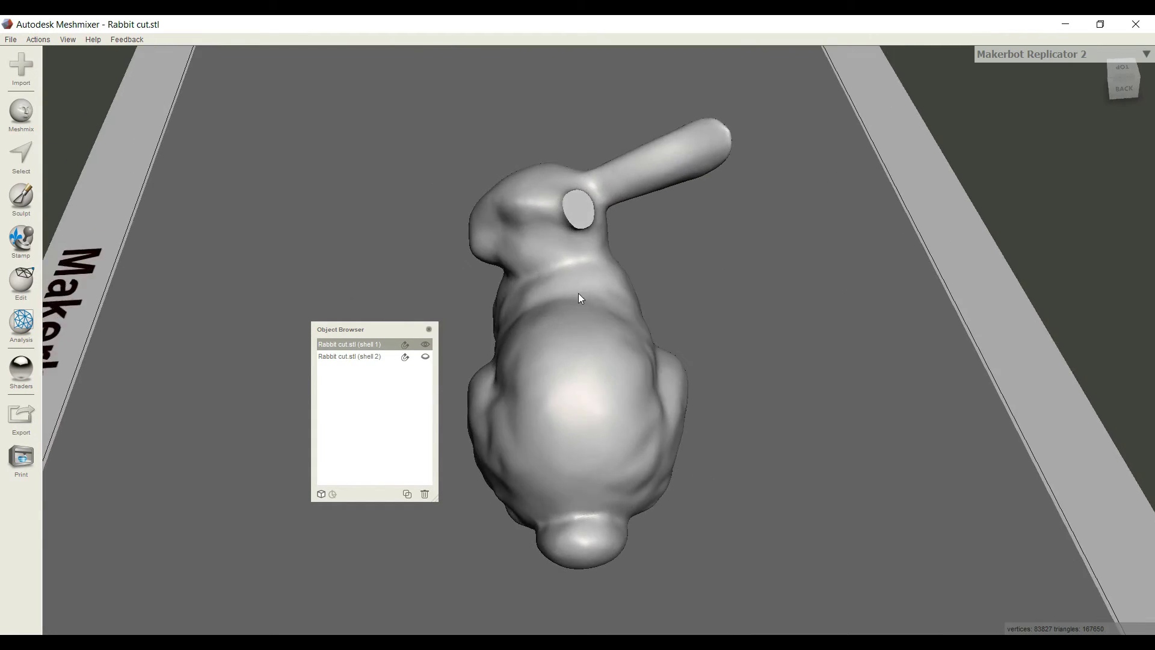
scroll(594, 317, up, 3)
scroll(602, 314, up, 3)
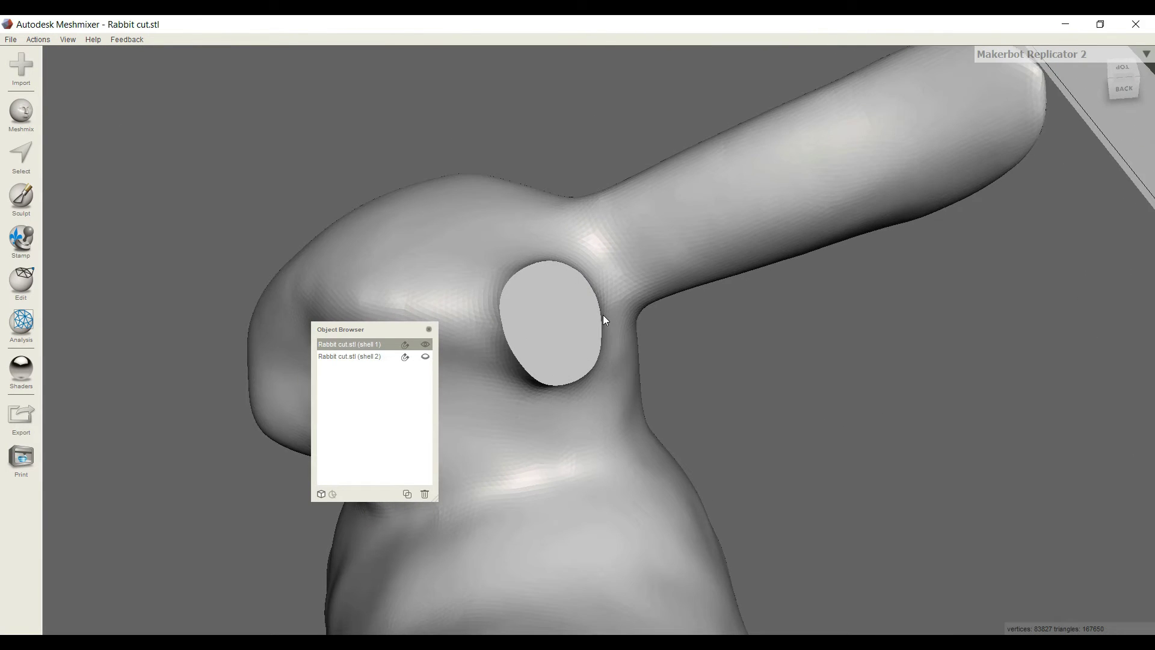
scroll(612, 328, up, 2)
scroll(909, 359, down, 5)
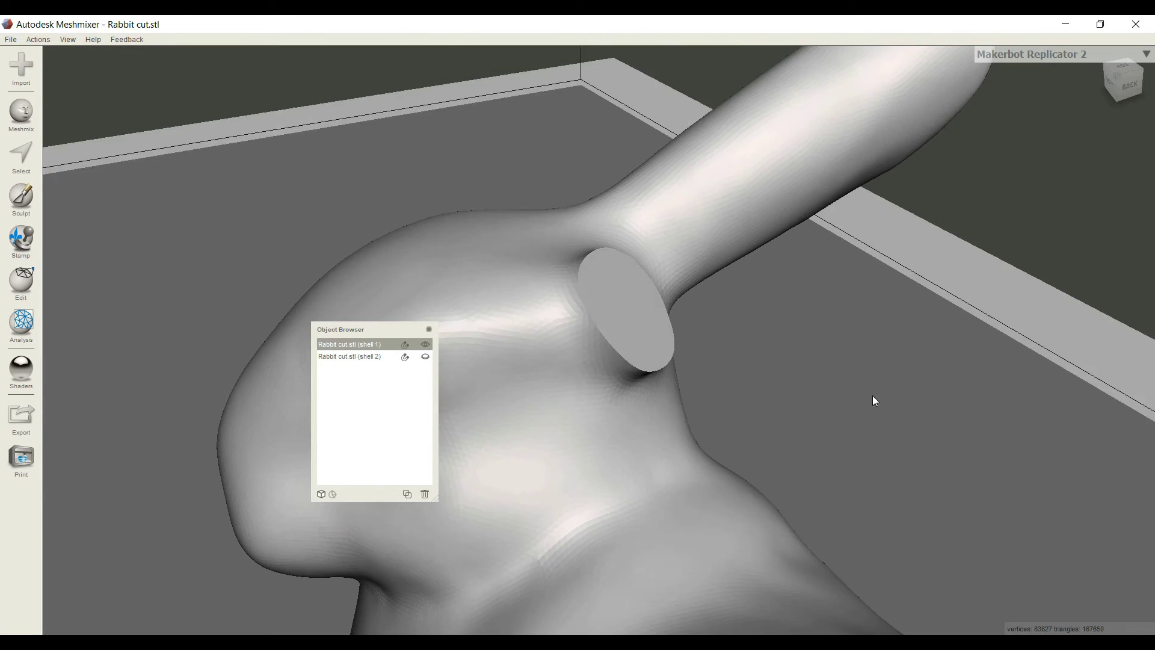
right_drag(873, 396, 393, 224)
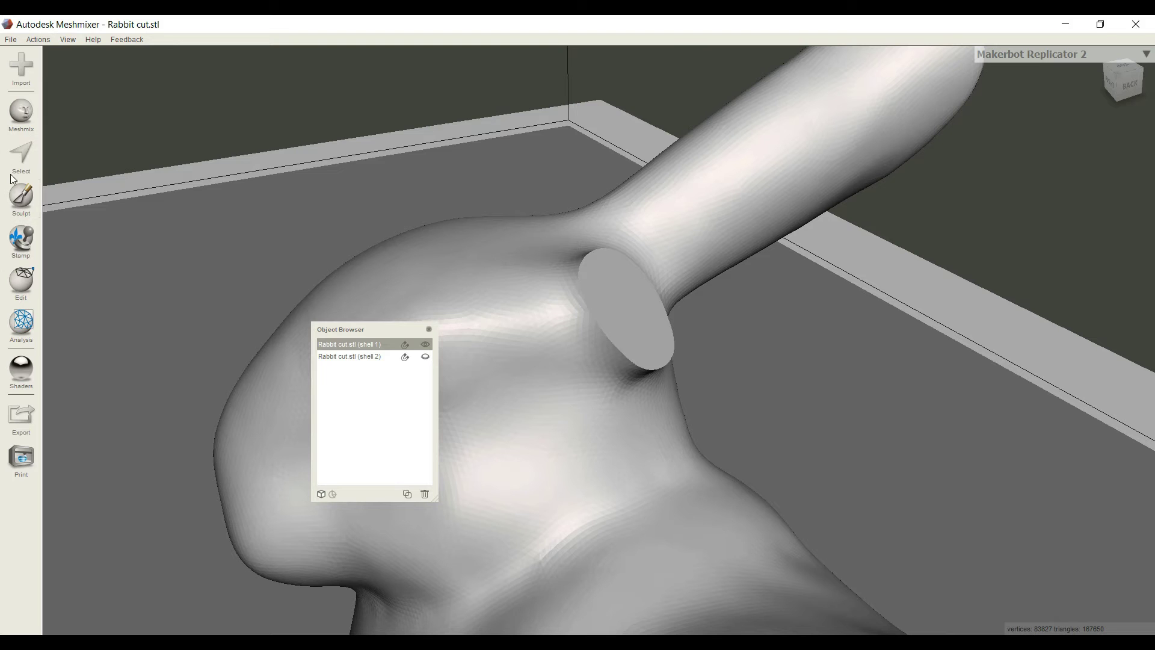
- Drop a cube primitive onto the ear's cut face, size it 3 mm, and accept it as a new object
click(22, 126)
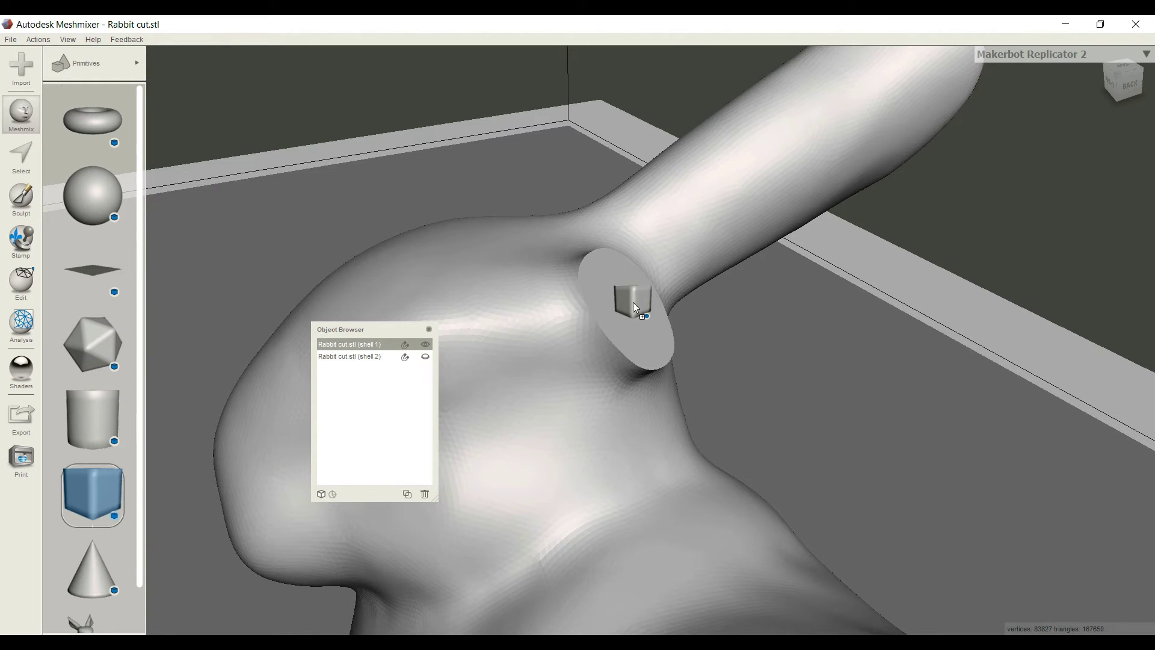
mouse_move(631, 310)
mouse_down()
mouse_move(580, 335)
mouse_move(425, 349)
mouse_up()
scroll(849, 370, up, 3)
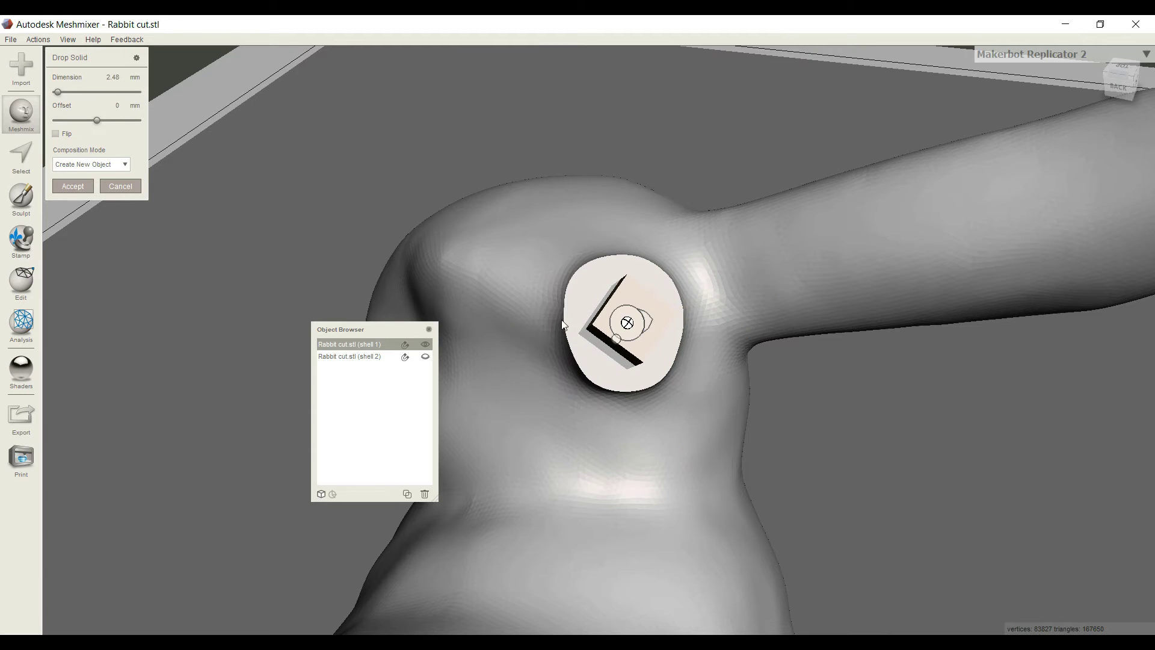
scroll(644, 322, up, 2)
scroll(657, 325, up, 2)
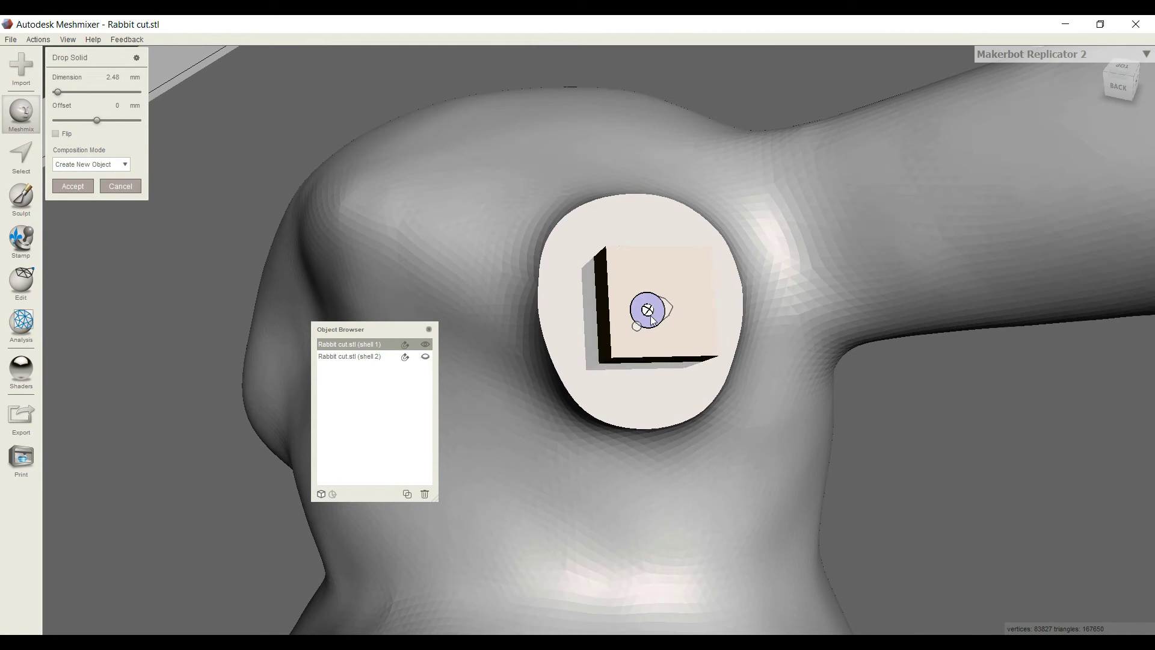
click(113, 76)
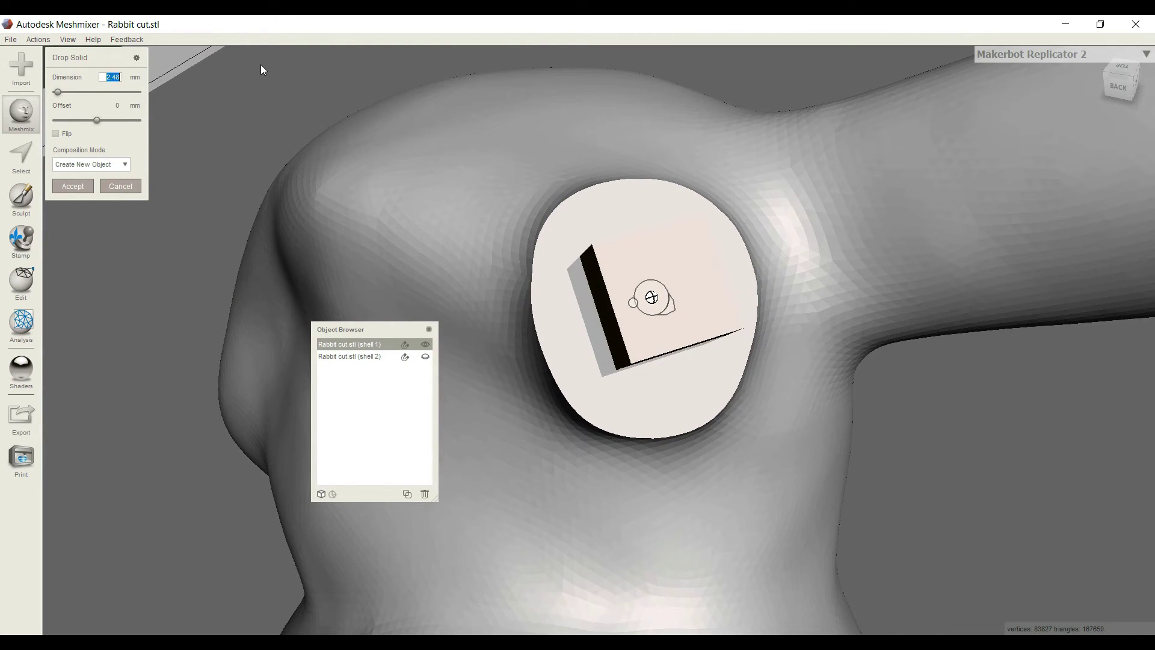
text(3)
key(Return)
right_drag(361, 186, 623, 323)
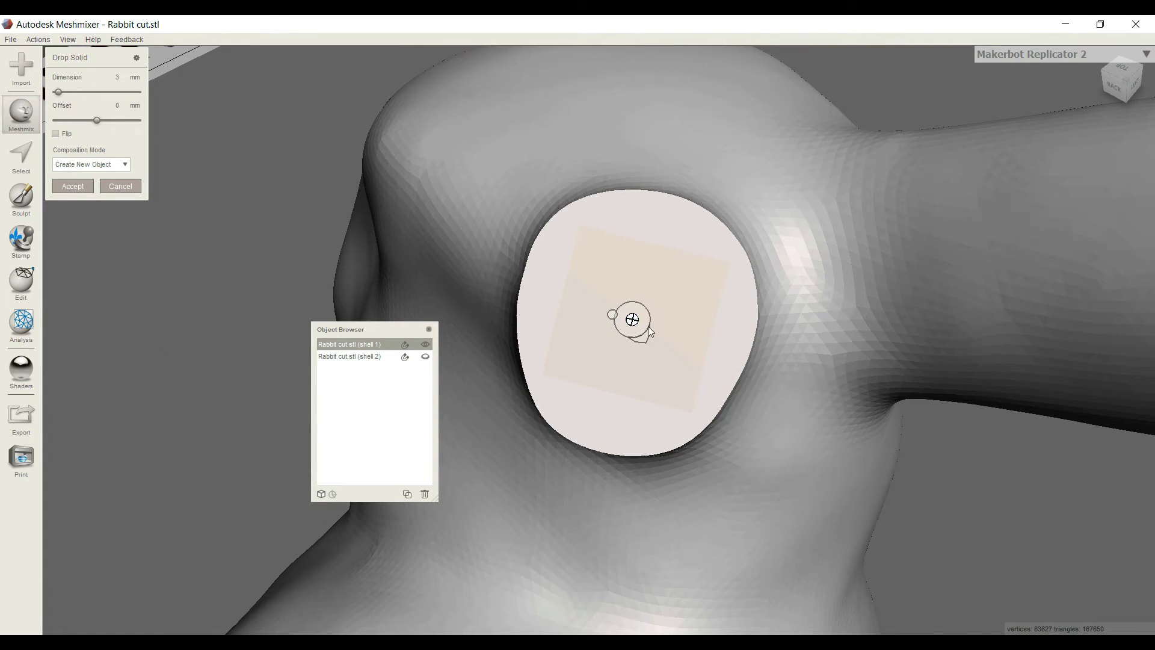
scroll(649, 332, down, 3)
key(Return)
scroll(717, 304, down, 2)
scroll(632, 270, up, 2)
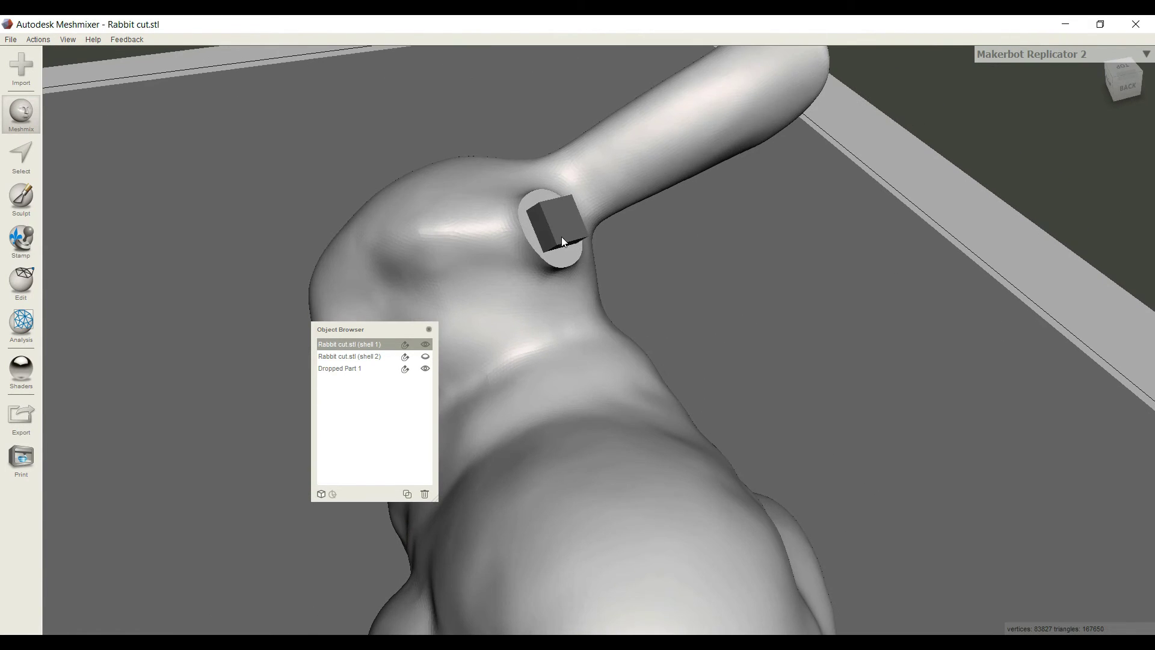
click(562, 238)
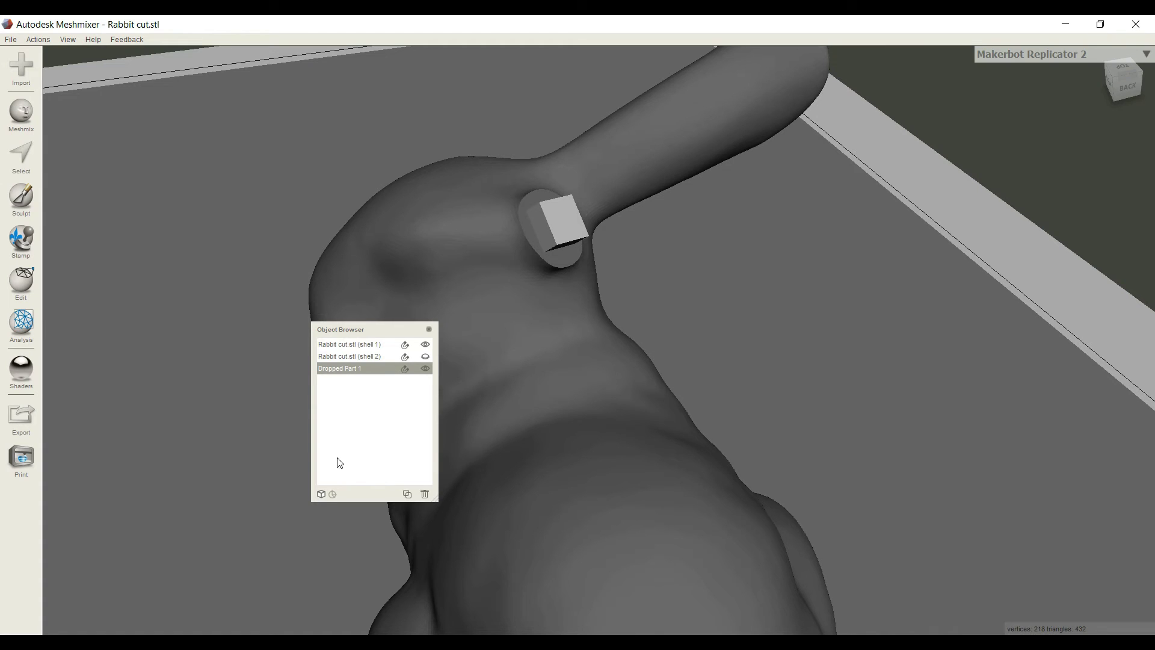
- Duplicate Dropped Part 1 and transform the copy onto the side of the rabbit's head
click(408, 495)
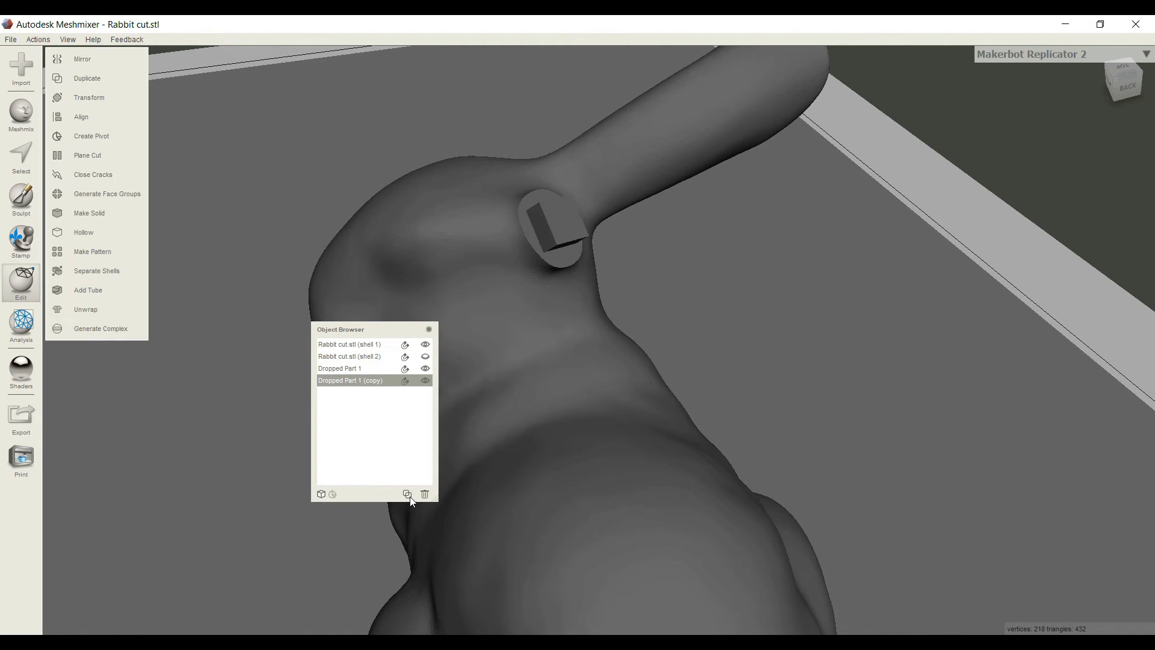
click(372, 384)
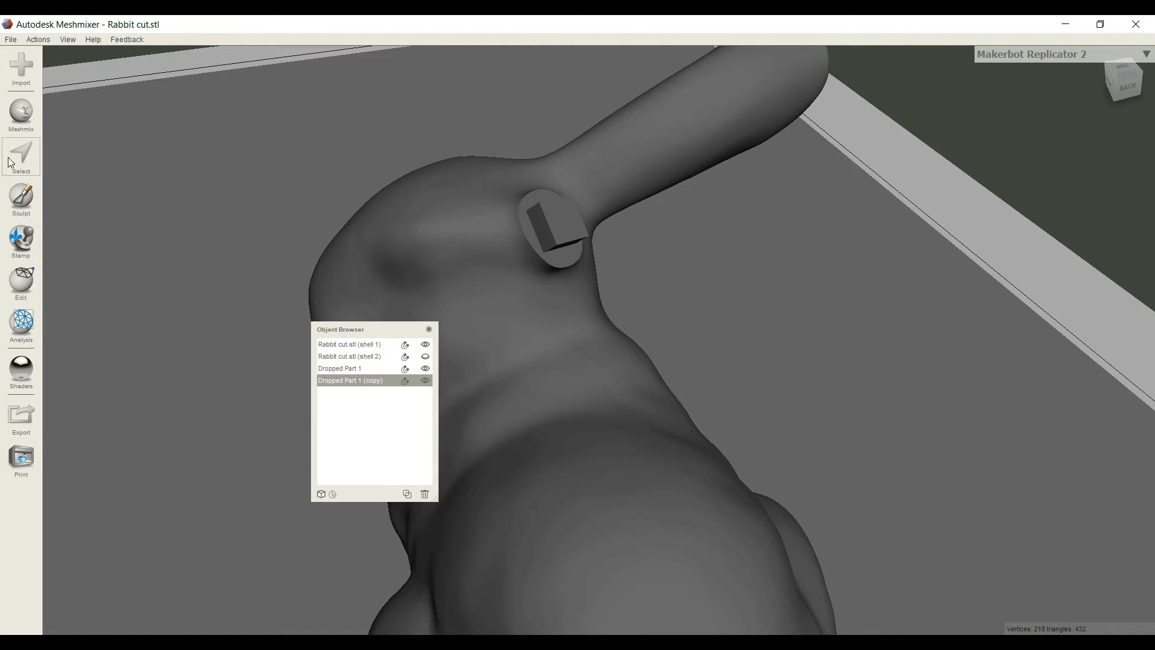
click(32, 268)
click(108, 101)
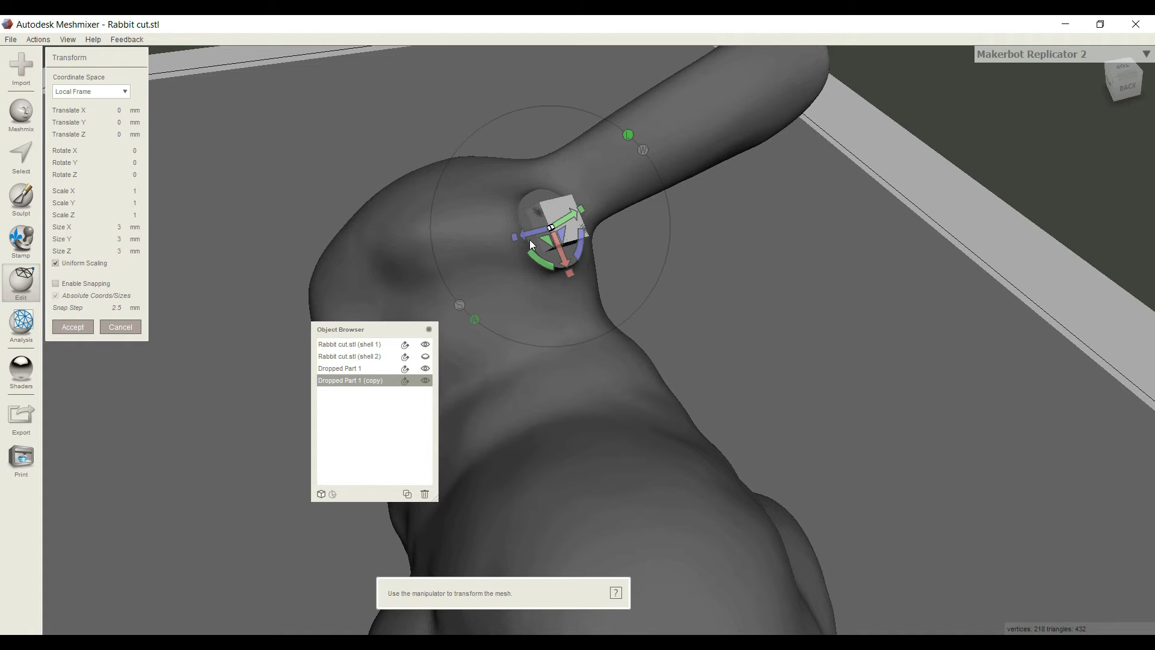
drag(527, 237, 252, 272)
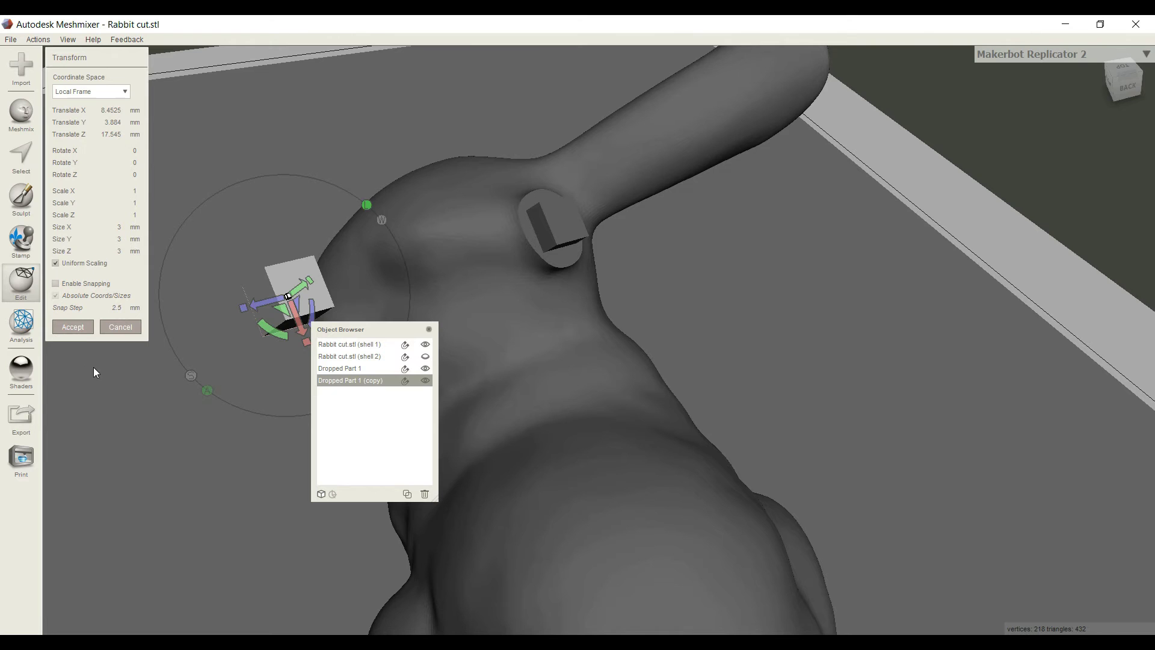
mouse_move(97, 383)
right_down()
mouse_move(141, 371)
mouse_move(133, 360)
mouse_move(453, 299)
mouse_move(555, 301)
mouse_move(481, 299)
mouse_move(434, 281)
mouse_move(478, 274)
right_up()
text(2.5)
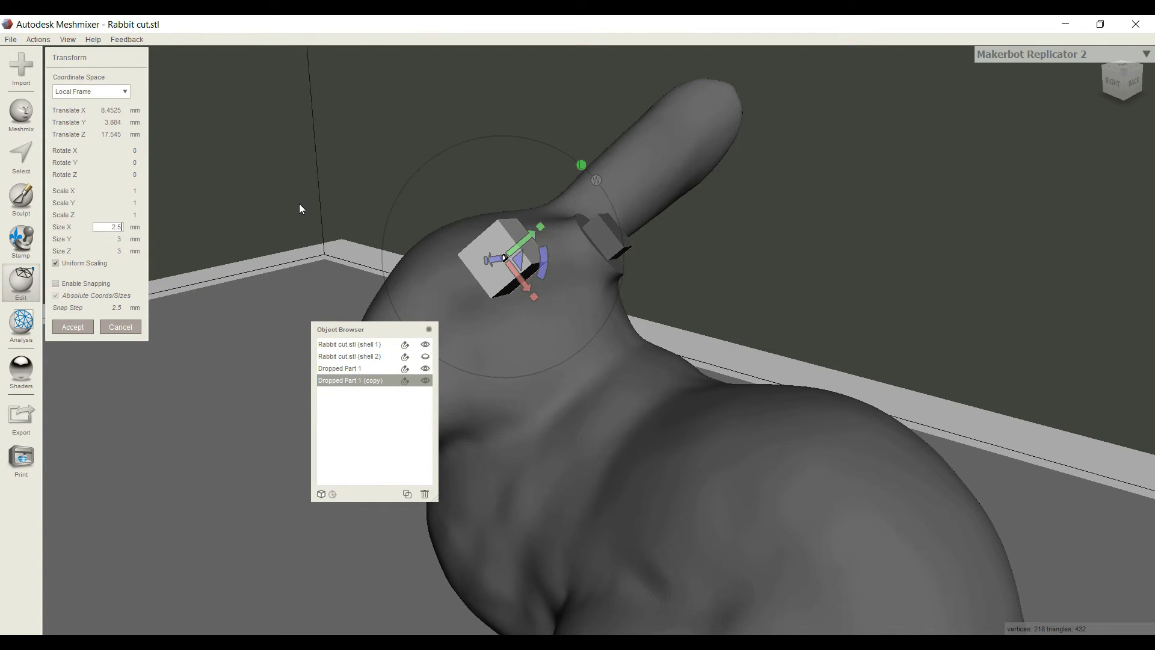
key(Return)
mouse_move(356, 215)
right_down()
mouse_move(378, 286)
mouse_move(79, 326)
right_up()
click(74, 327)
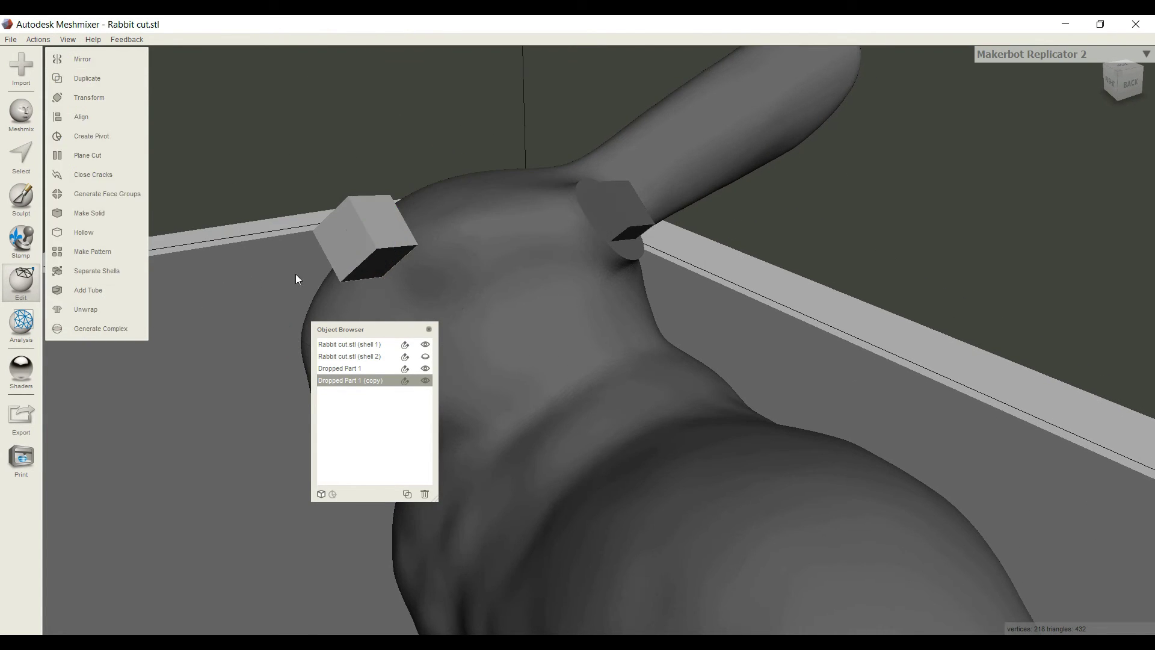
scroll(295, 273, down, 3)
mouse_move(295, 274)
right_down()
mouse_move(577, 258)
mouse_move(518, 322)
mouse_move(447, 355)
mouse_move(566, 338)
right_up()
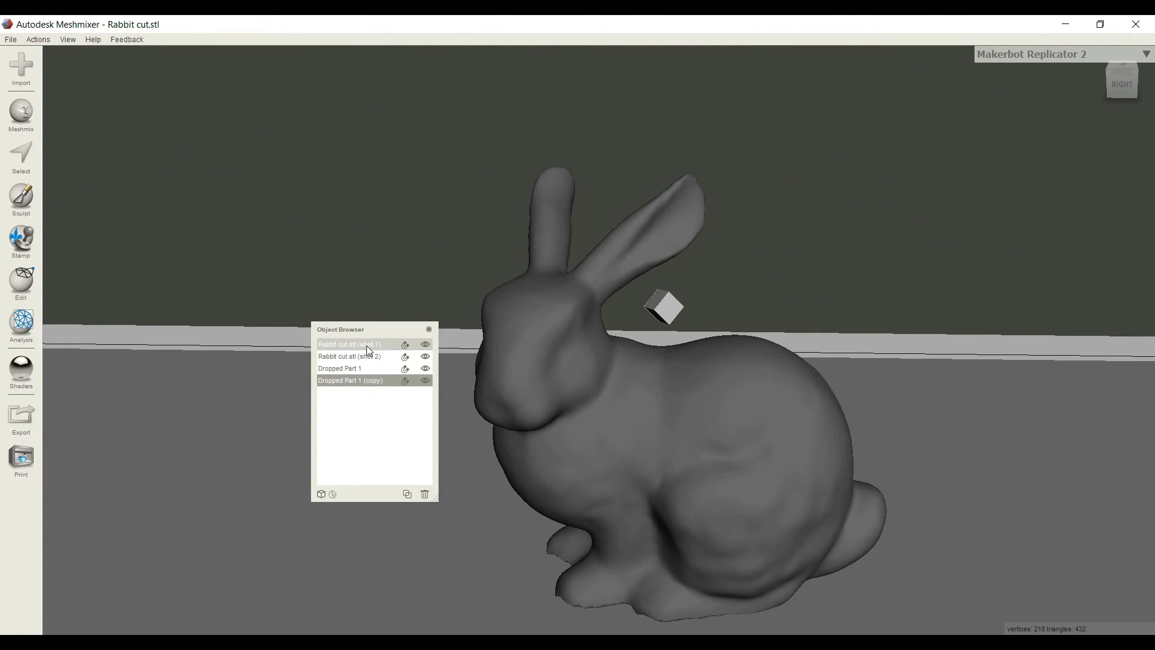
- Combine all four objects into one and export it over Rabbit cut.stl
shift+click(367, 345)
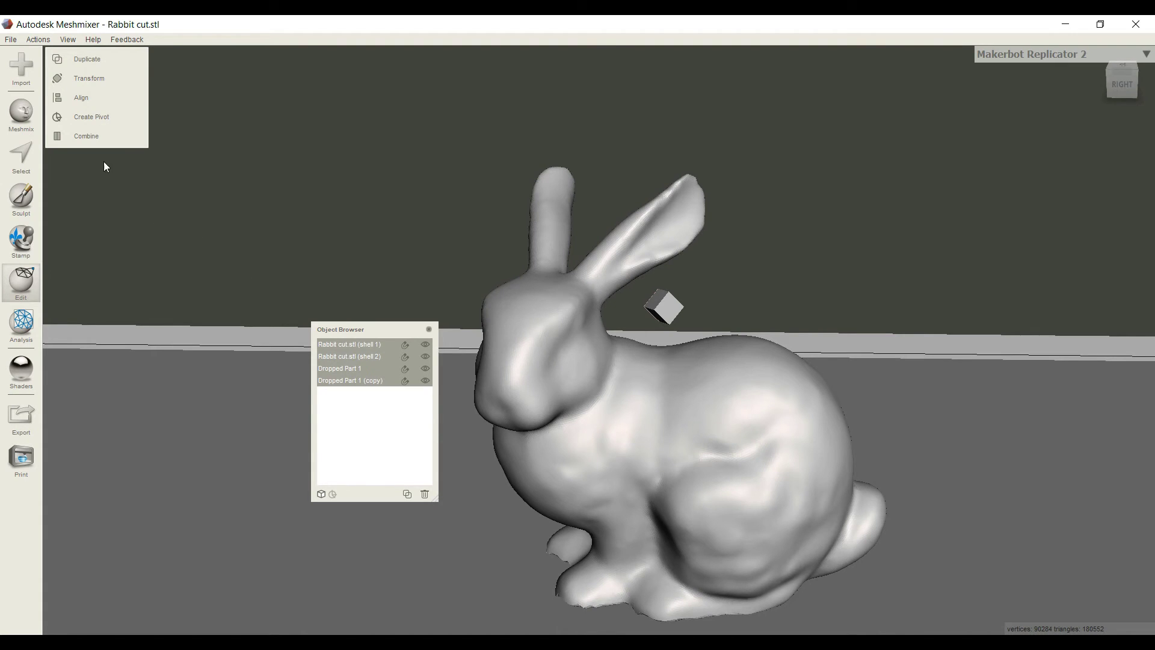
click(97, 137)
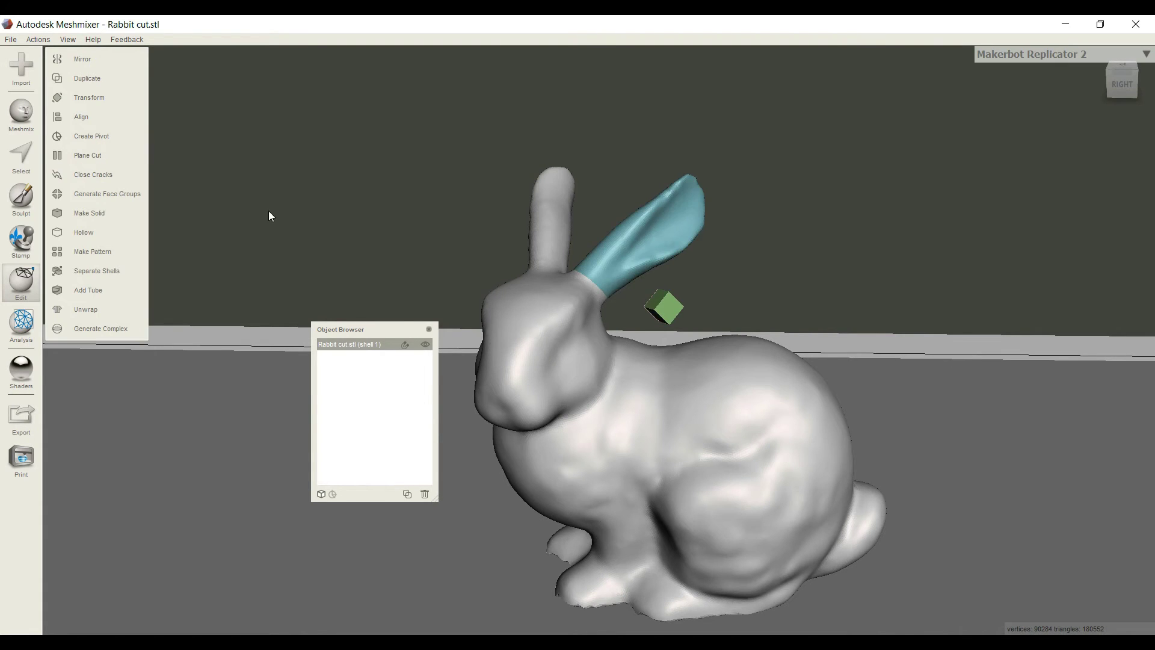
mouse_move(728, 394)
right_down()
mouse_move(781, 332)
mouse_move(763, 291)
mouse_move(856, 369)
mouse_move(832, 362)
right_up()
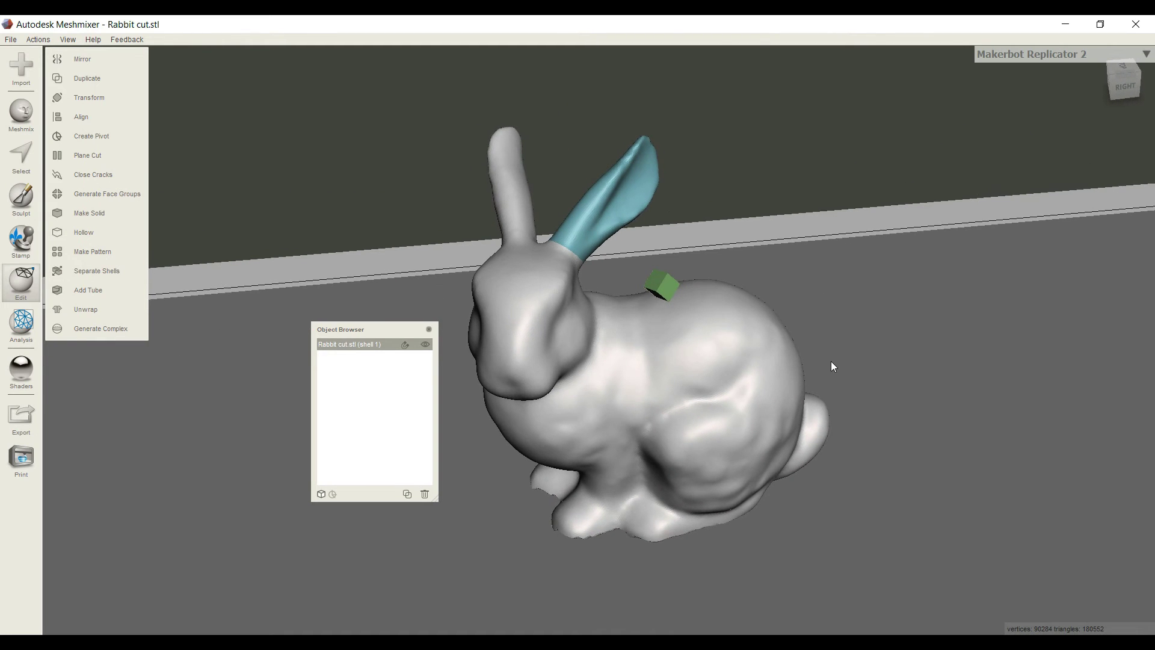
click(32, 416)
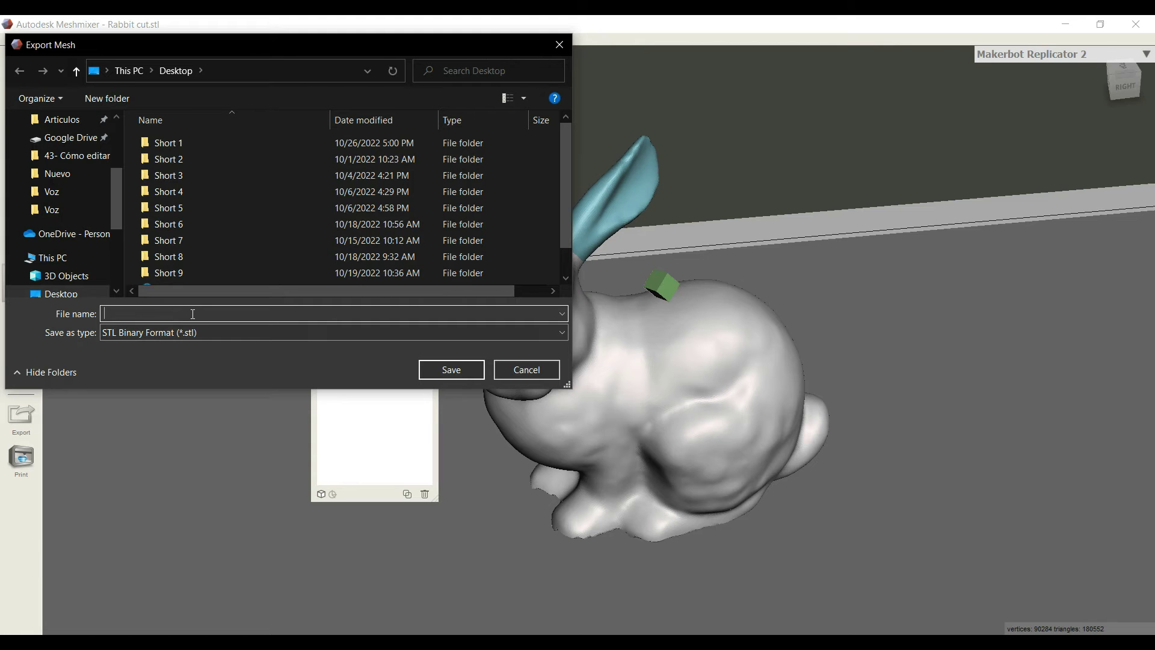
scroll(191, 264, down, 1)
double_click(191, 264)
- Confirm the file overwrite and ungroup the rabbit into body, ear and two cubes
click(614, 334)
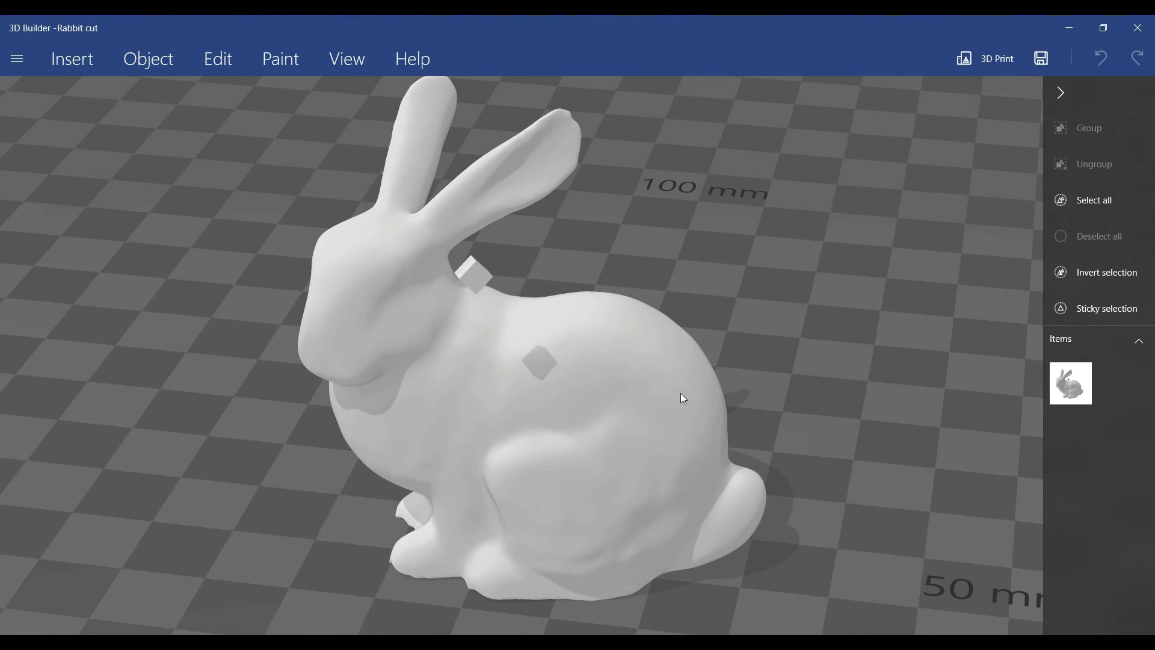
click(681, 399)
click(1084, 167)
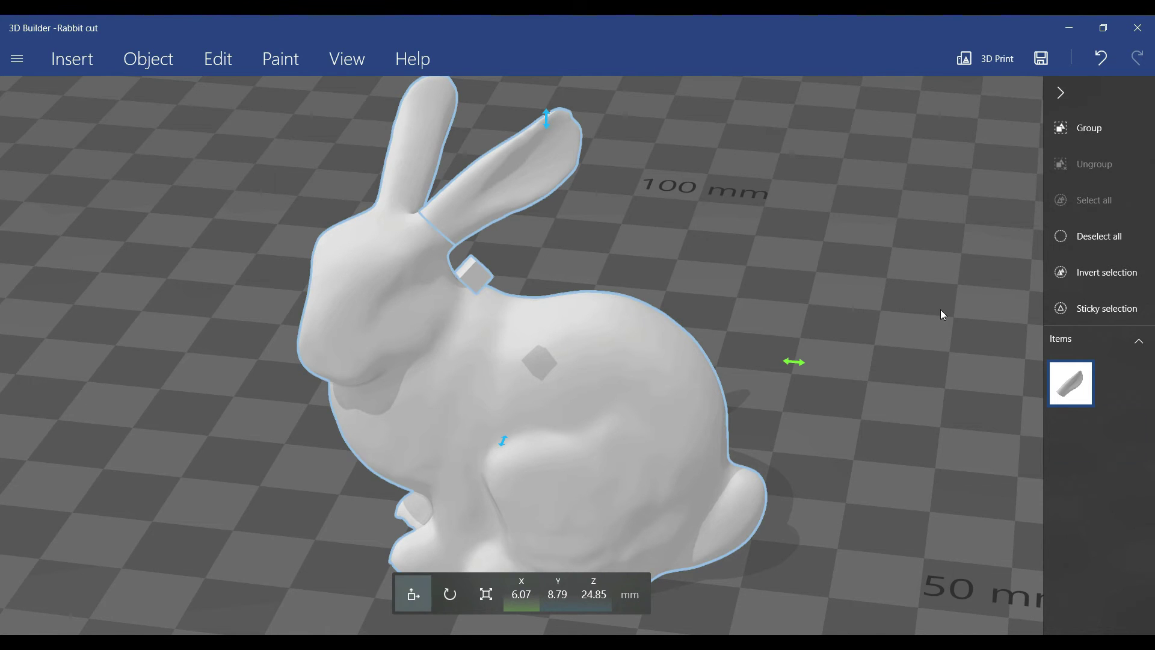
scroll(939, 330, up, 3)
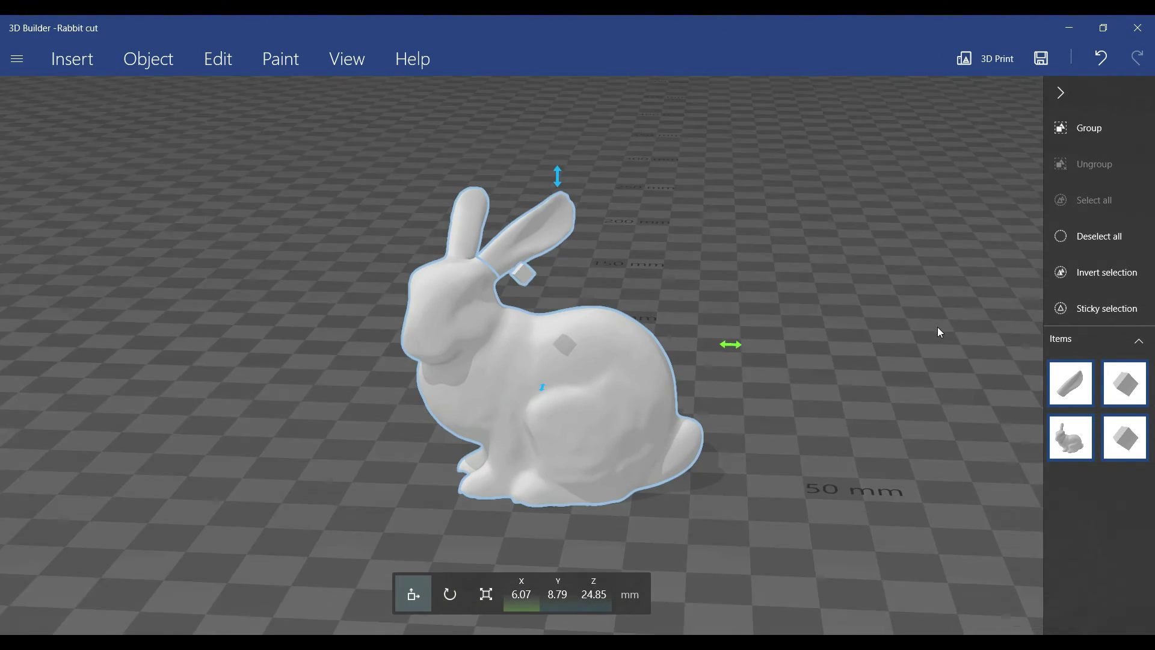
scroll(571, 270, up, 2)
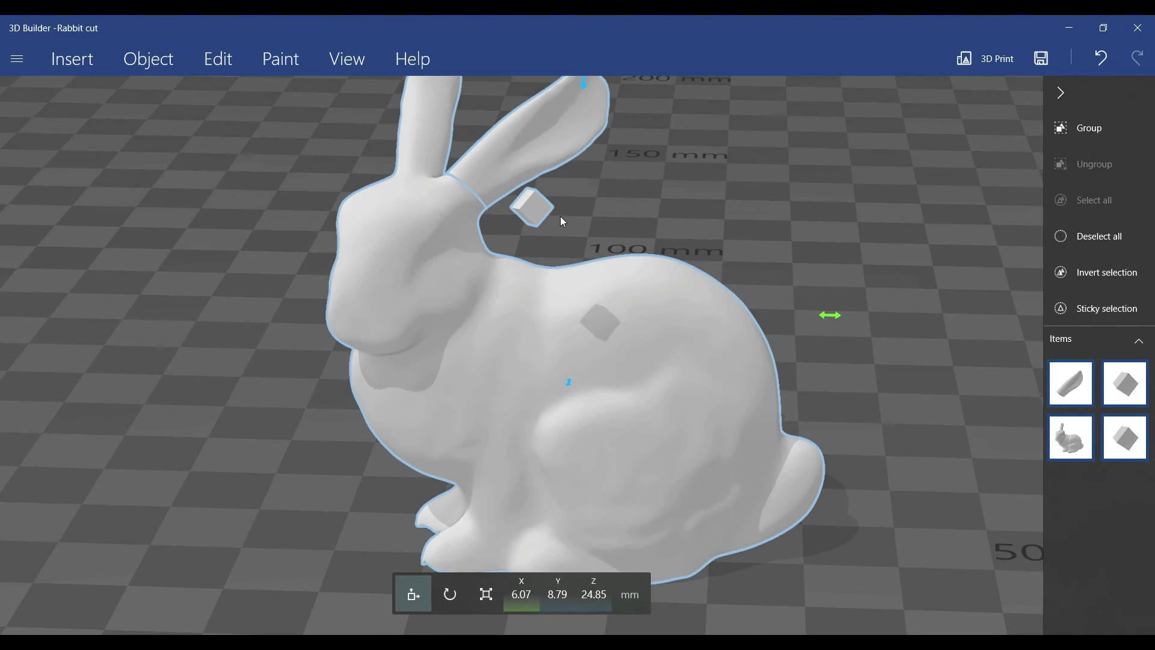
scroll(561, 216, down, 3)
click(546, 256)
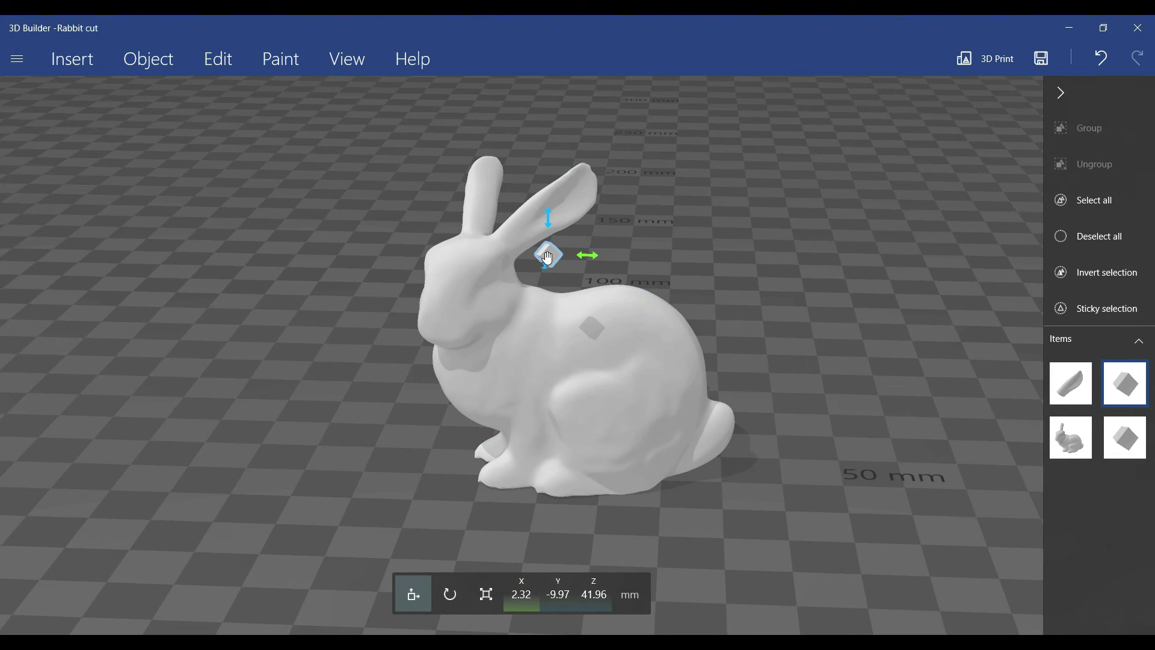
- Settle the ear-joint cube onto the floor and rotate it to an angle
click(144, 63)
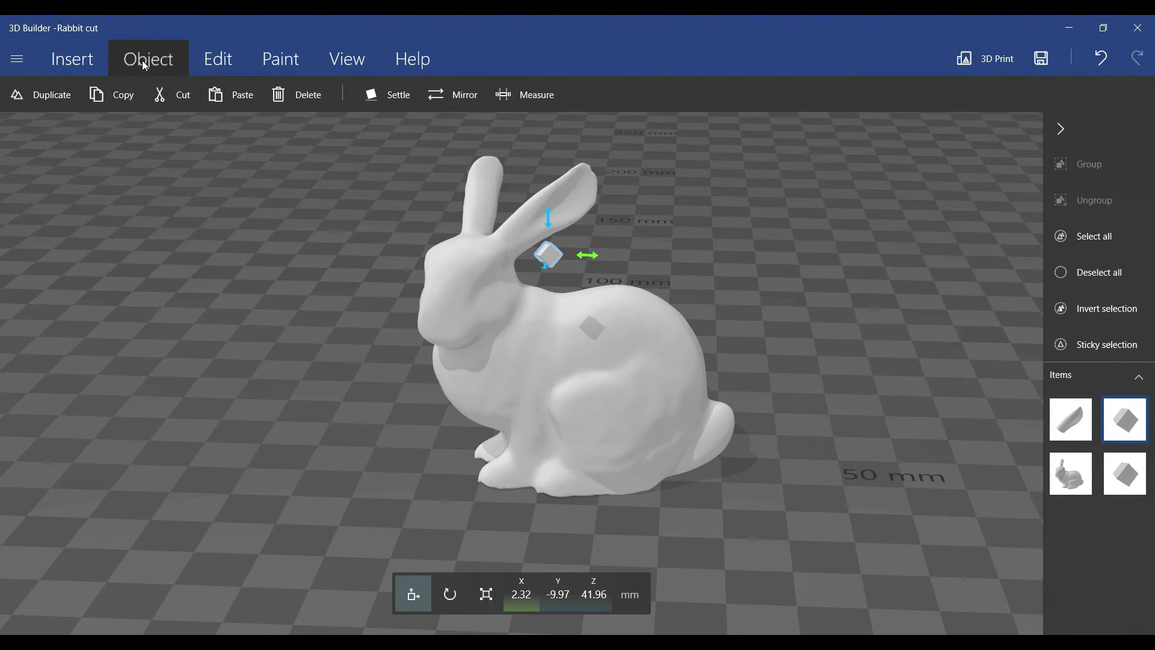
click(368, 97)
click(84, 79)
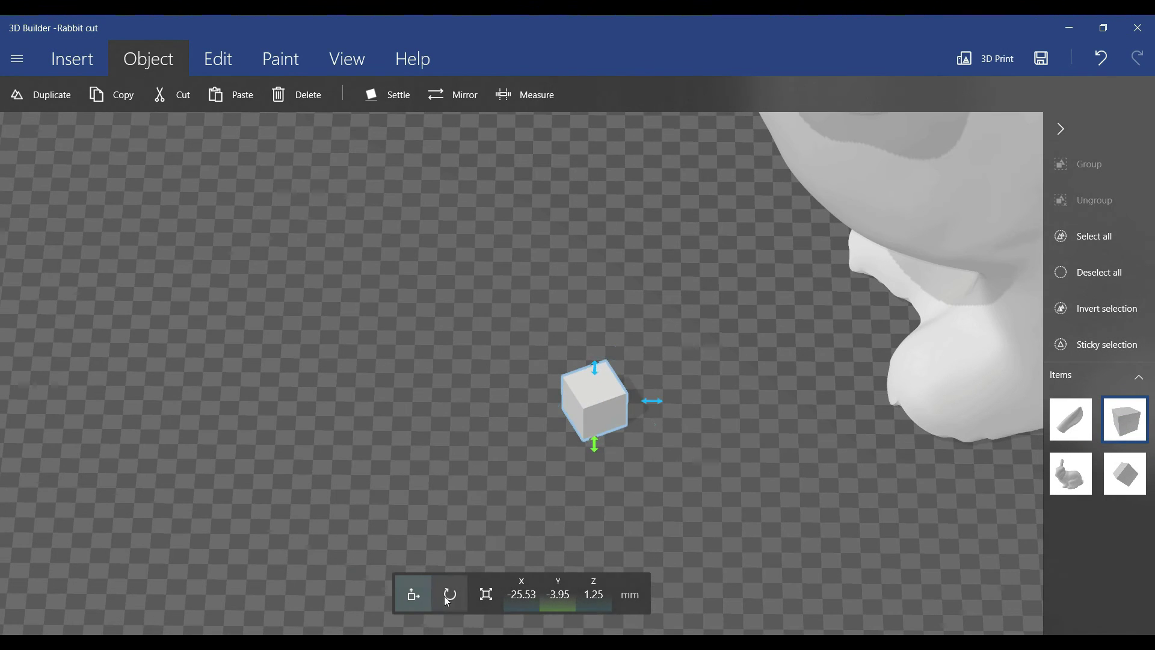
click(448, 595)
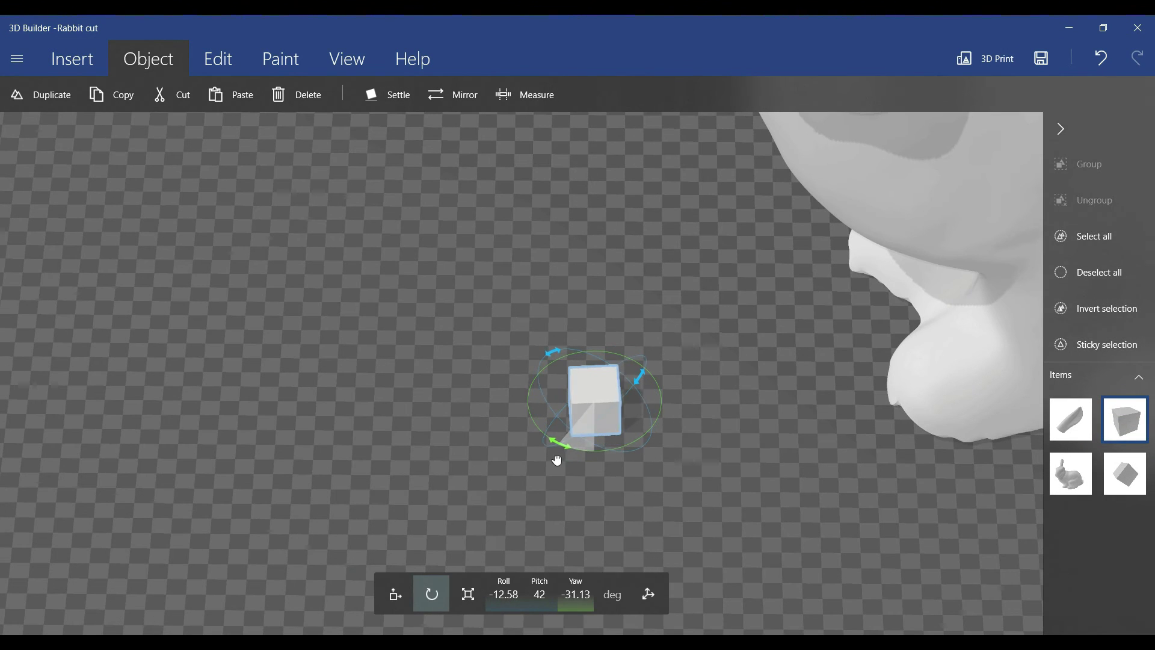
click(1099, 271)
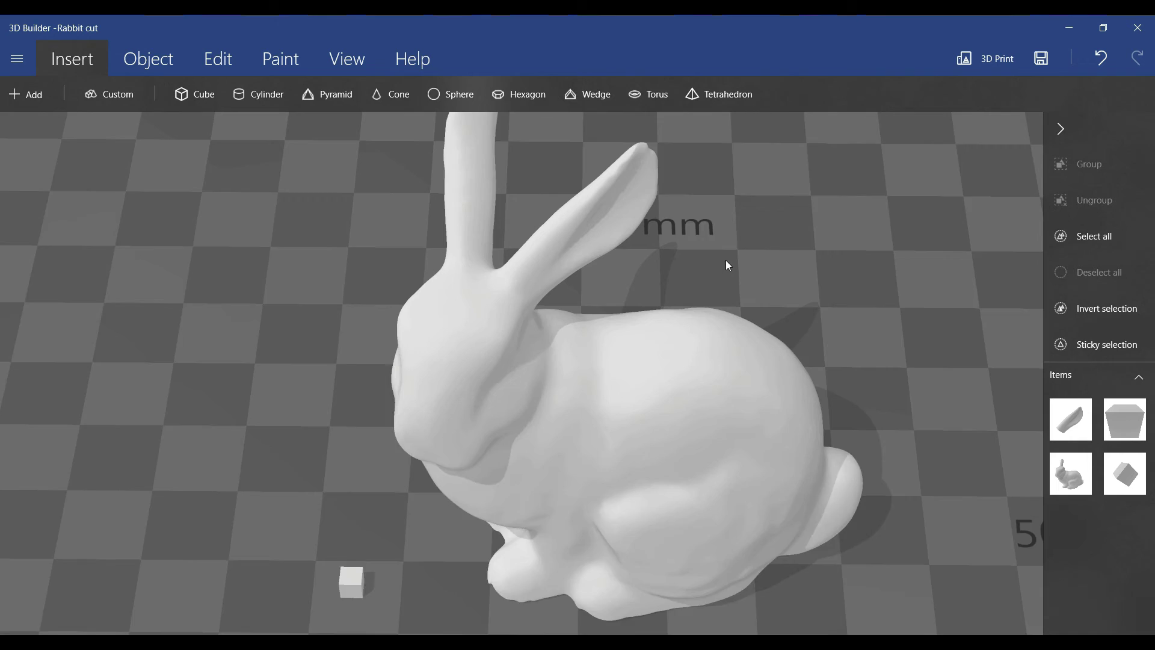
scroll(726, 260, up, 5)
scroll(657, 285, down, 2)
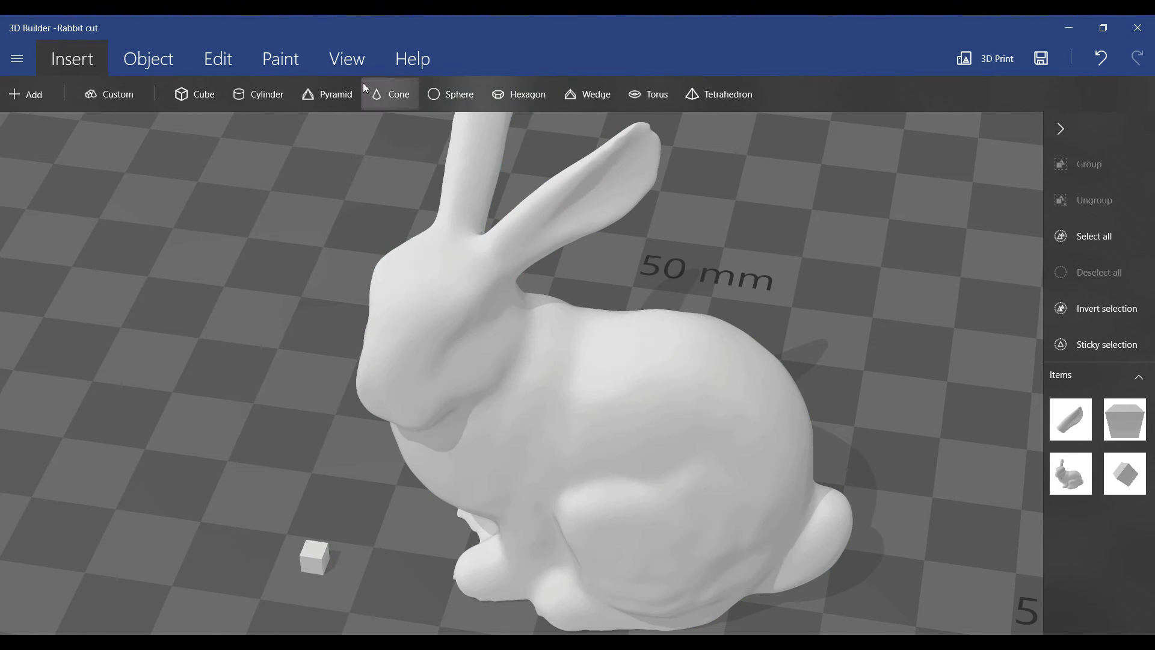
- Turn on X-ray and subtract the hidden small cube from the rabbit and ear
click(356, 61)
click(727, 96)
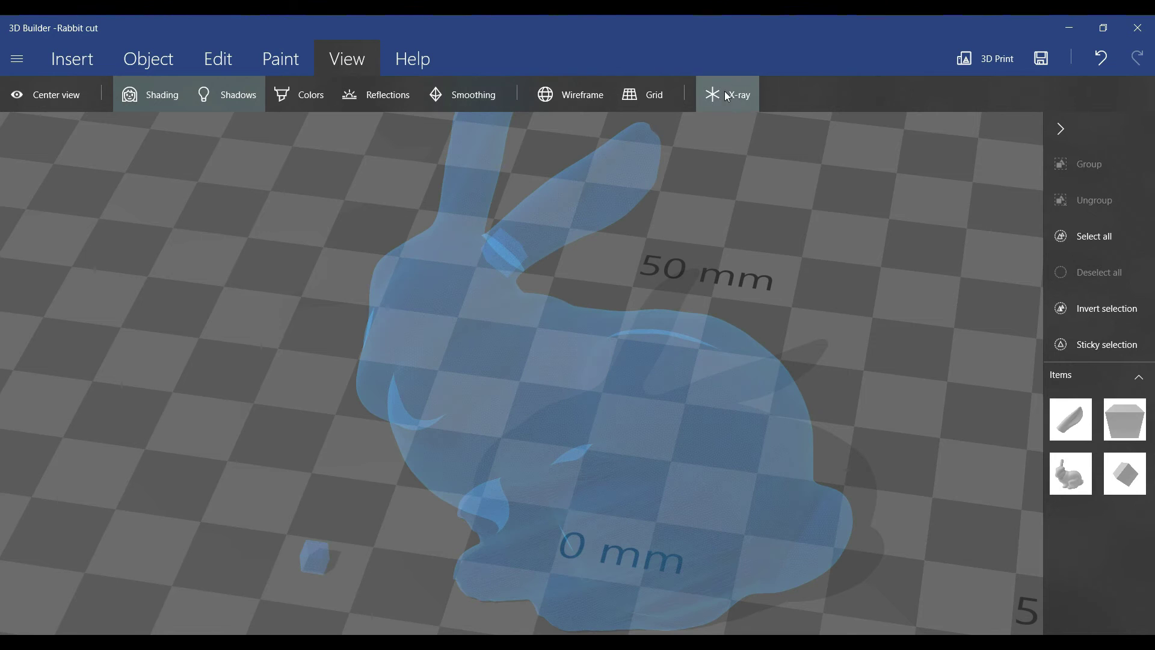
click(1124, 420)
scroll(669, 259, up, 2)
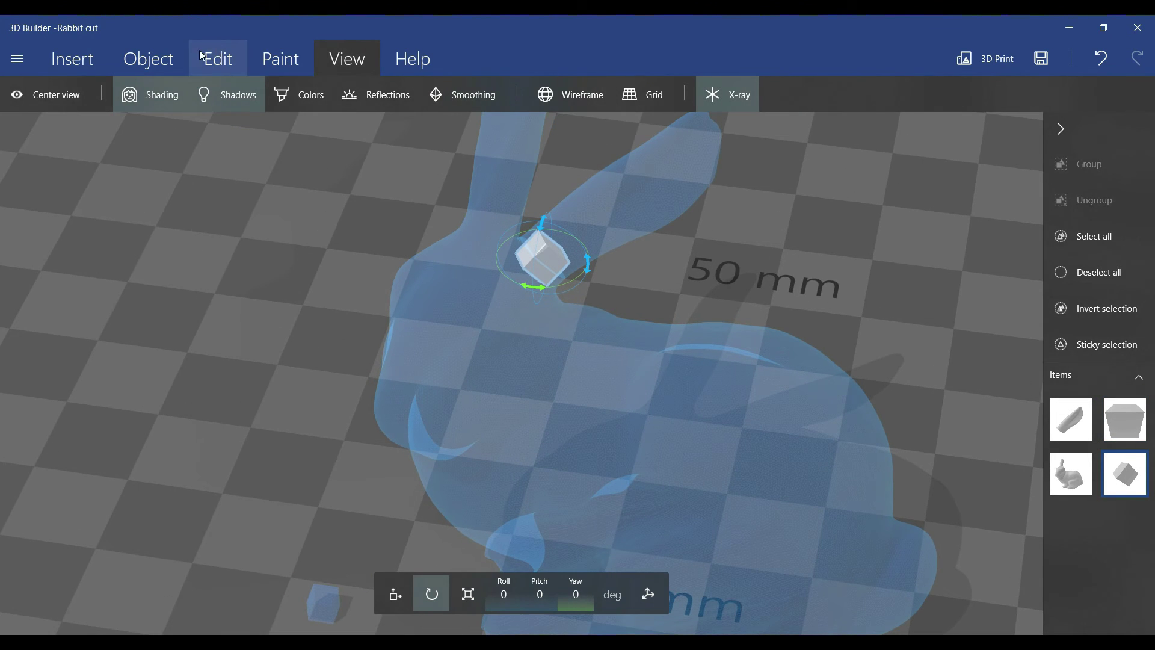
click(215, 64)
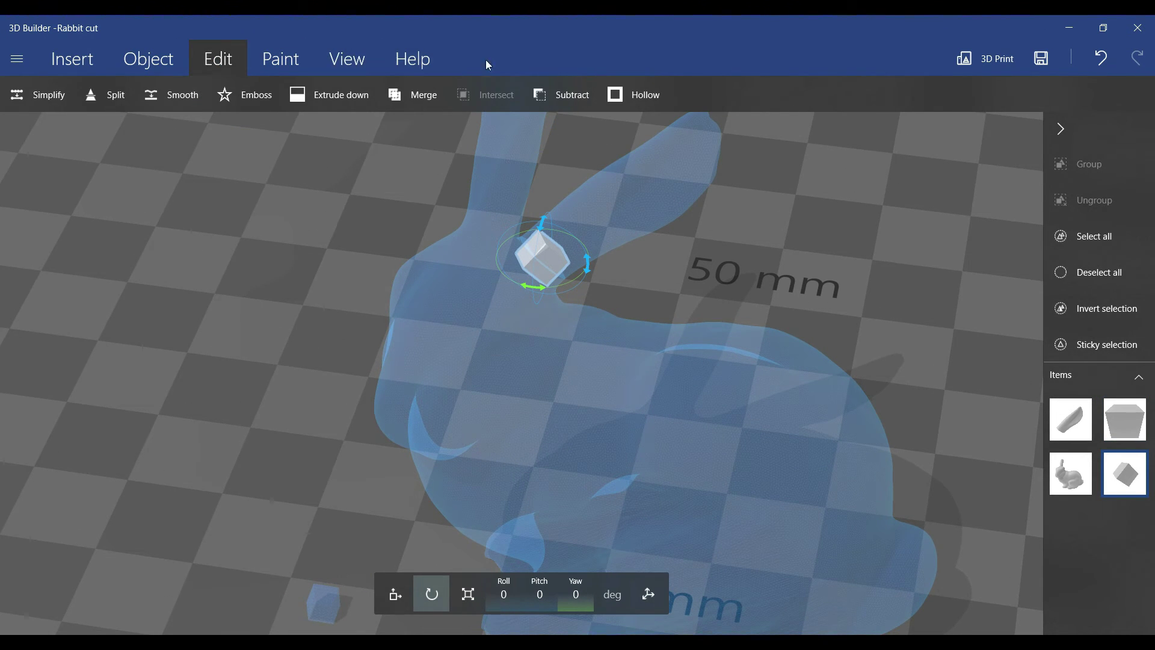
click(559, 96)
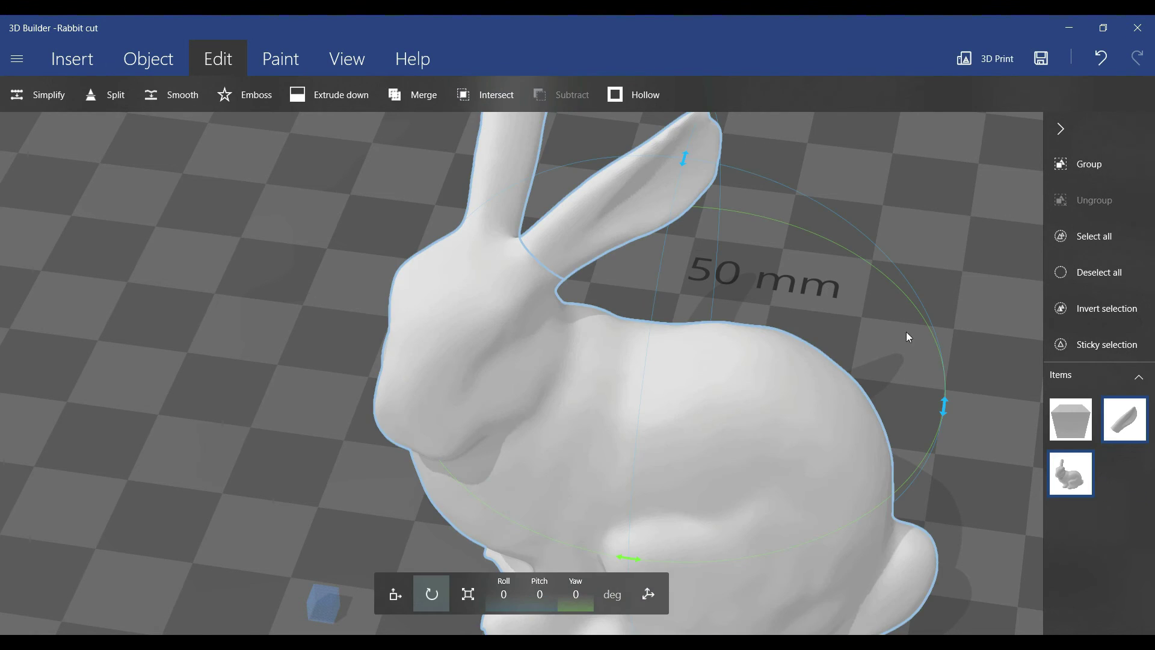
scroll(906, 331, down, 3)
scroll(748, 318, up, 3)
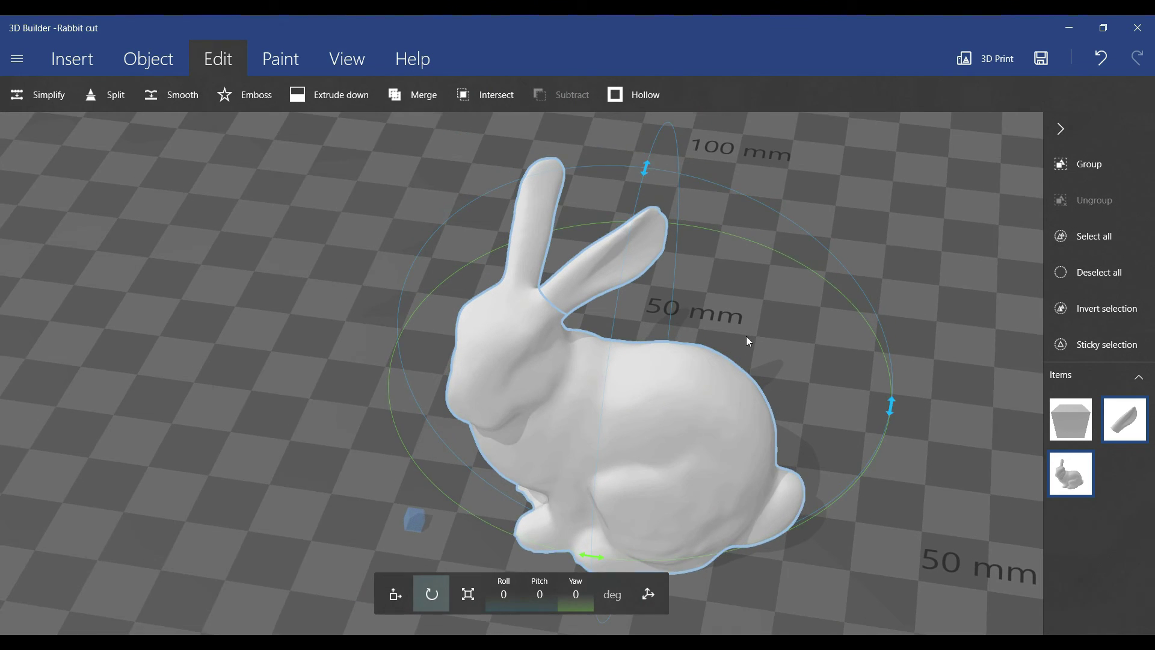
scroll(874, 222, down, 3)
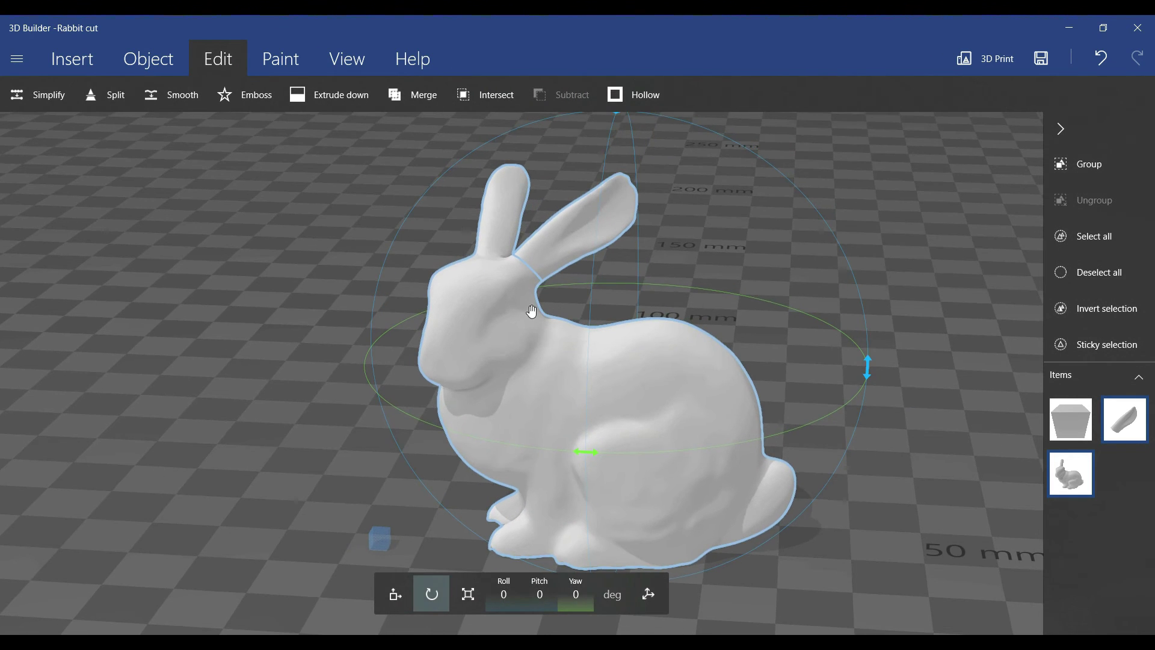
click(532, 311)
scroll(813, 261, up, 5)
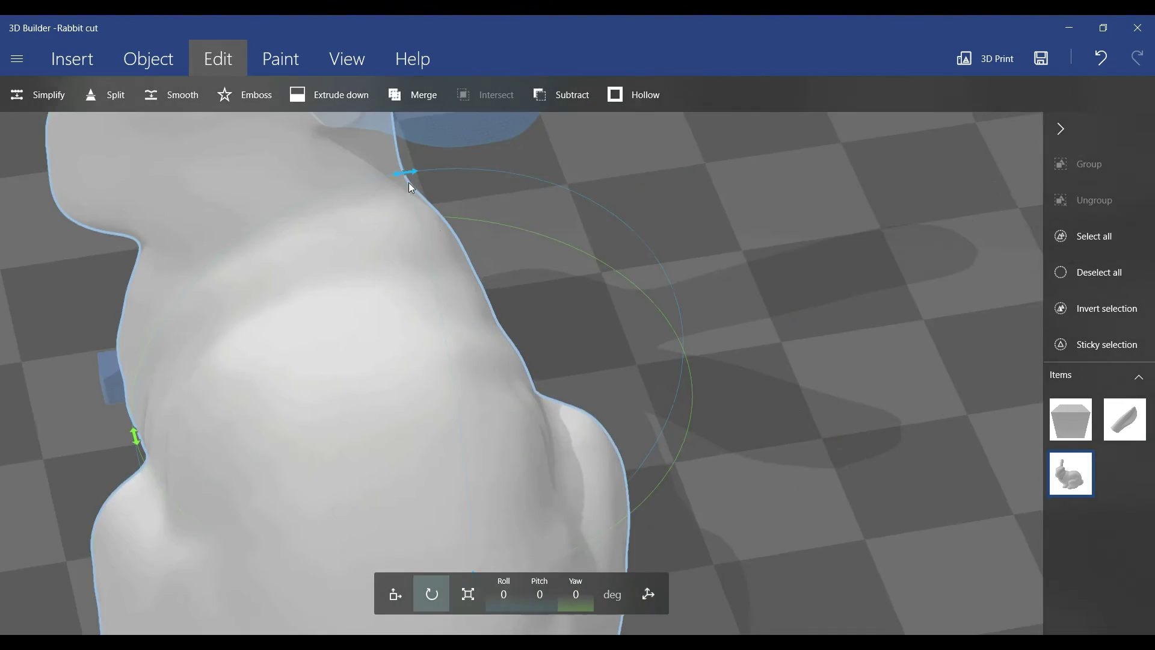
scroll(527, 324, down, 3)
scroll(455, 294, up, 2)
scroll(455, 294, down, 3)
scroll(546, 334, down, 2)
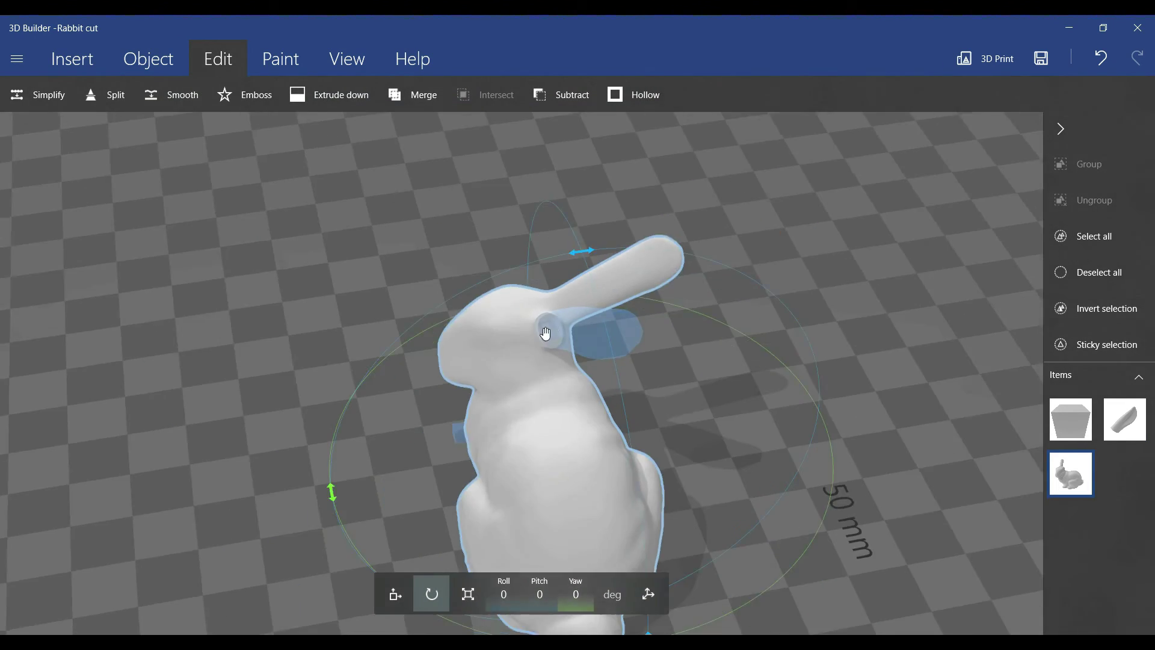
right_drag(545, 334, 784, 354)
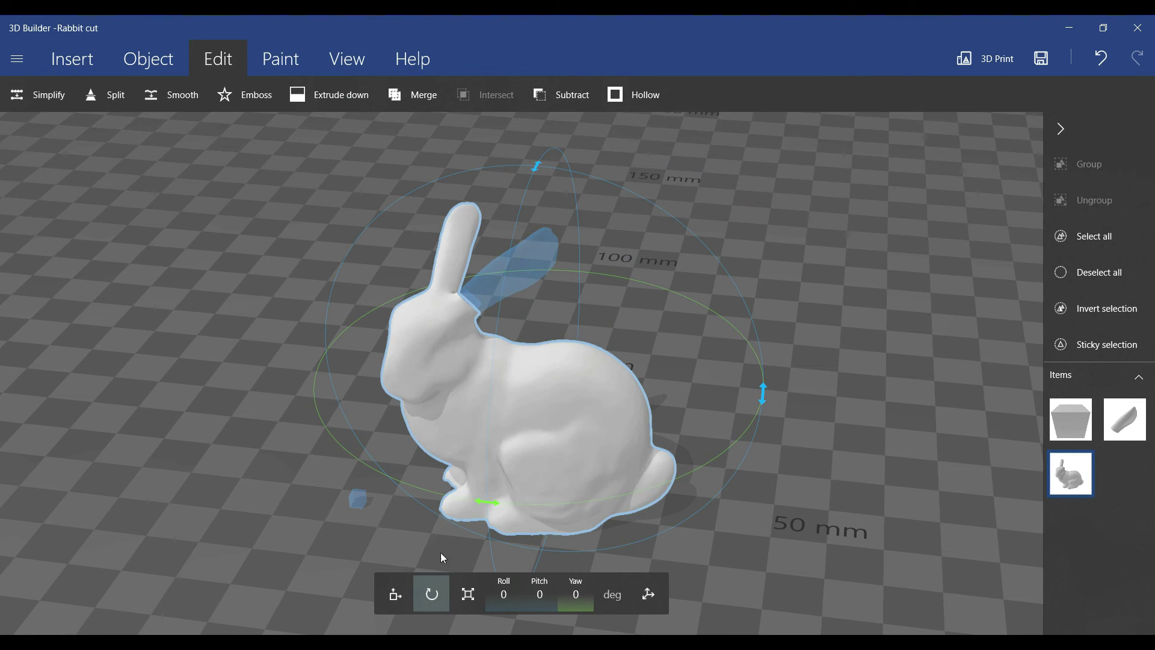
click(393, 594)
click(330, 58)
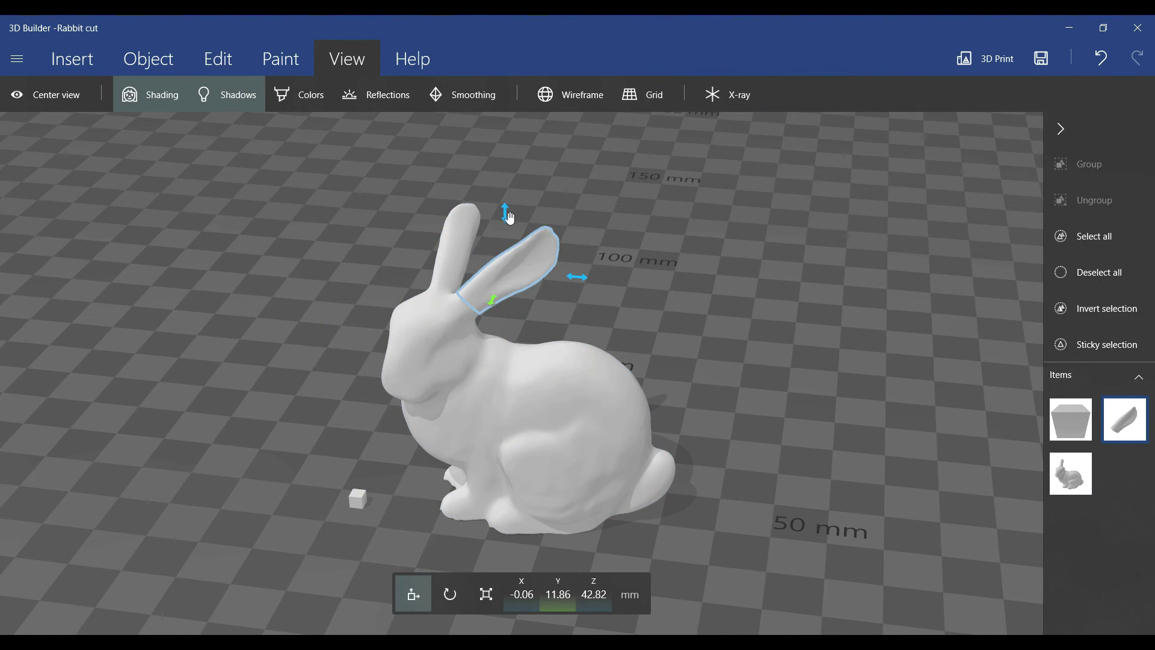
drag(508, 215, 506, 121)
scroll(603, 415, up, 5)
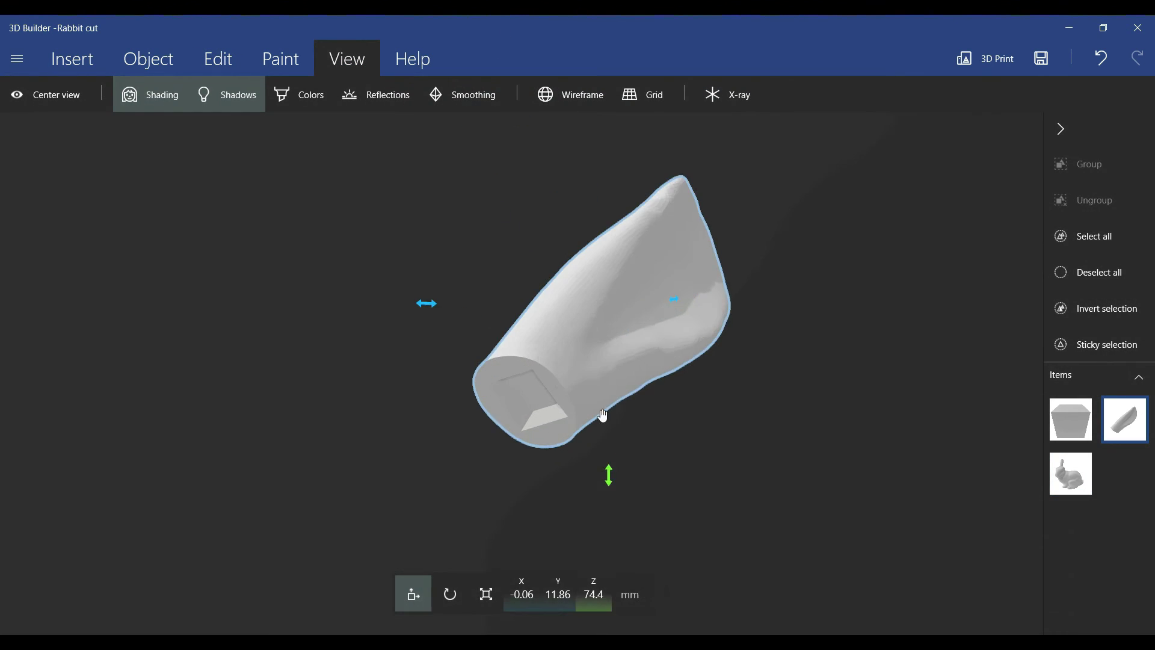
mouse_move(603, 415)
right_down()
mouse_move(797, 495)
mouse_move(797, 468)
mouse_move(618, 337)
mouse_move(755, 482)
mouse_move(639, 443)
right_up()
scroll(786, 458, down, 3)
scroll(637, 397, up, 5)
scroll(638, 393, up, 2)
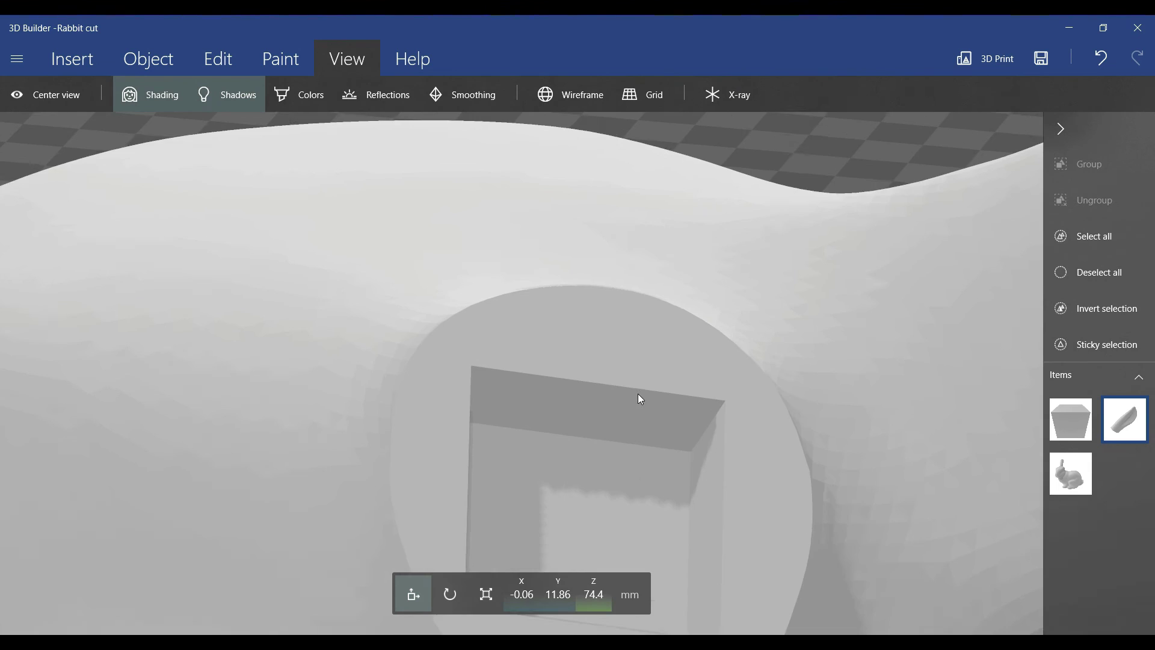
scroll(639, 393, down, 3)
scroll(638, 393, down, 3)
scroll(639, 388, down, 3)
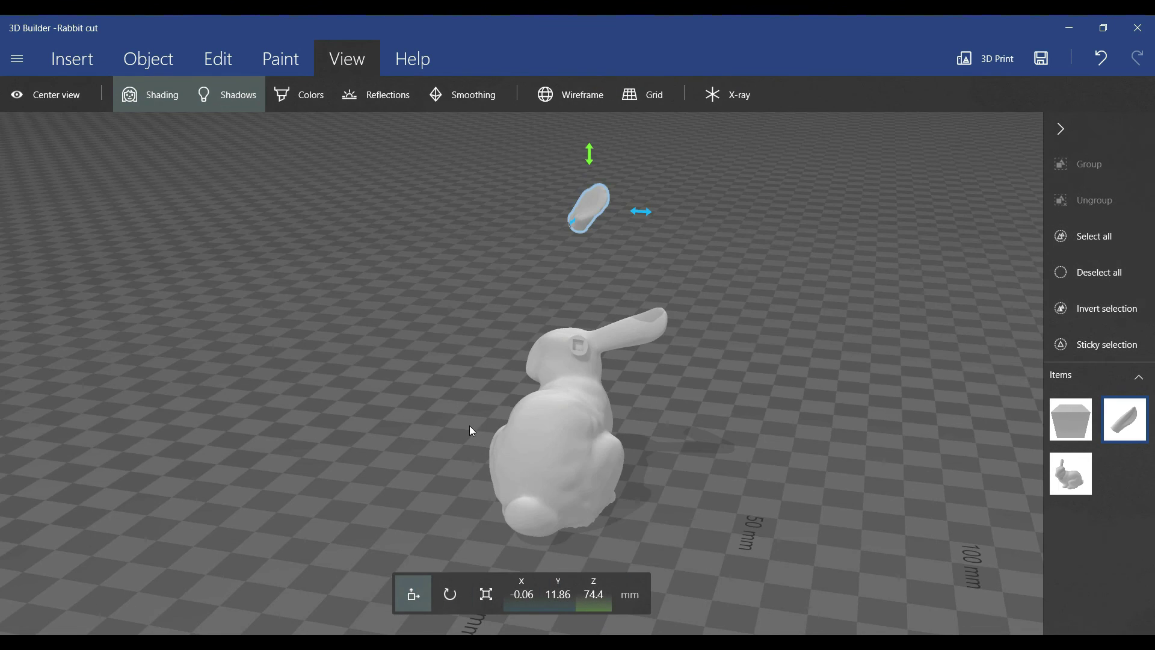
mouse_move(469, 431)
right_down()
mouse_move(742, 469)
mouse_move(947, 444)
mouse_move(746, 434)
mouse_move(813, 425)
mouse_move(802, 405)
right_up()
key(ctrl+z)
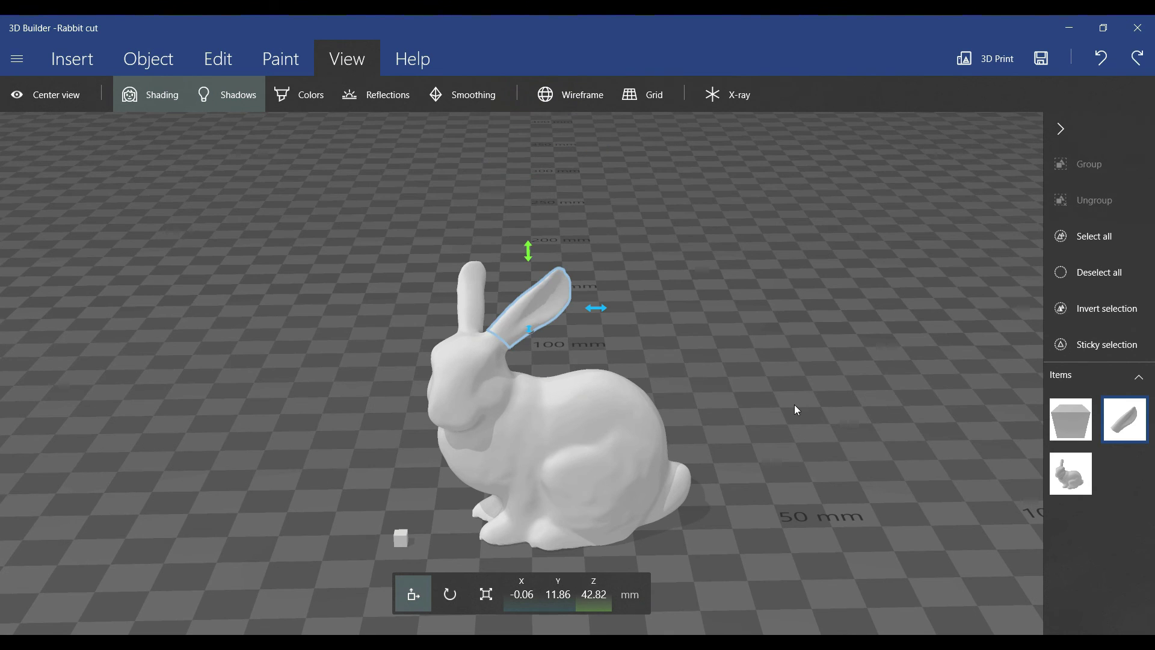
scroll(599, 452, up, 3)
scroll(593, 328, up, 3)
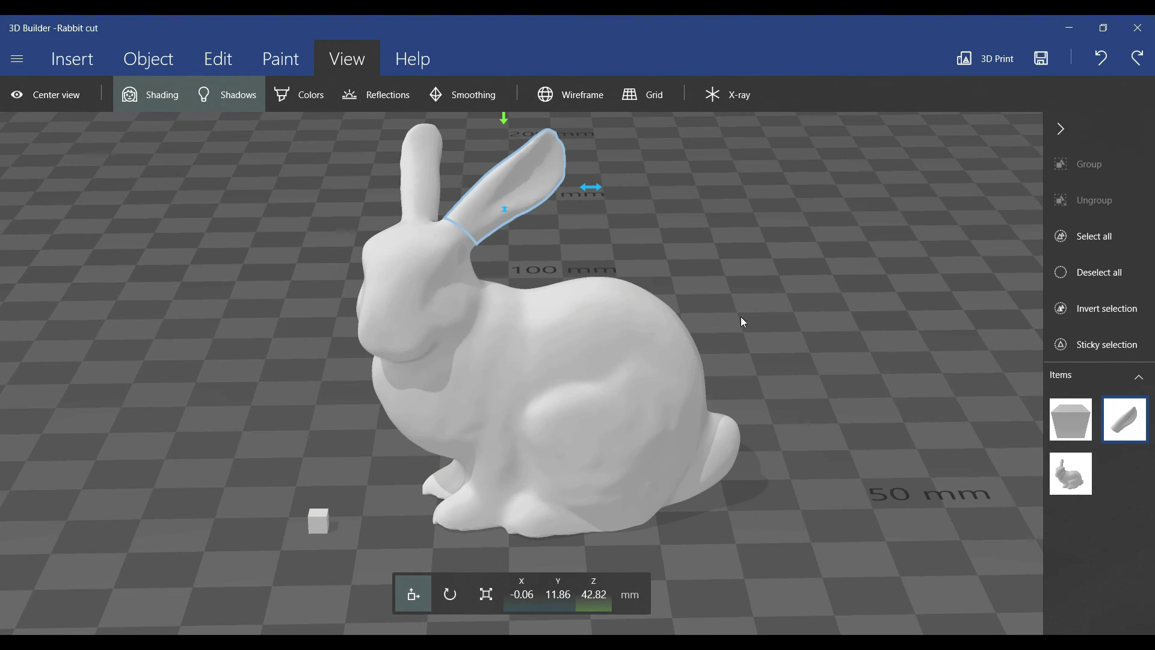
click(627, 346)
scroll(735, 273, down, 2)
scroll(767, 296, down, 2)
mouse_move(766, 296)
right_down()
mouse_move(637, 353)
mouse_move(562, 282)
mouse_move(781, 237)
mouse_move(716, 258)
mouse_move(728, 262)
right_up()
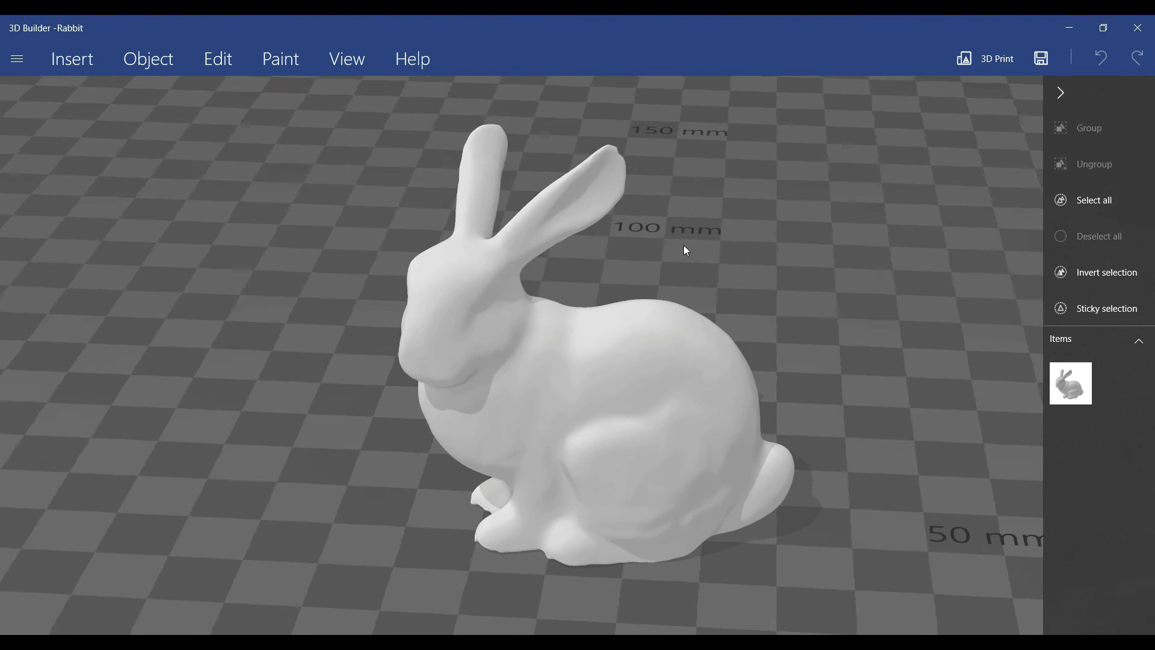
- Hollow the intact rabbit with Edit > Hollow at 1 mm minimum wall thickness
right_drag(684, 250, 584, 266)
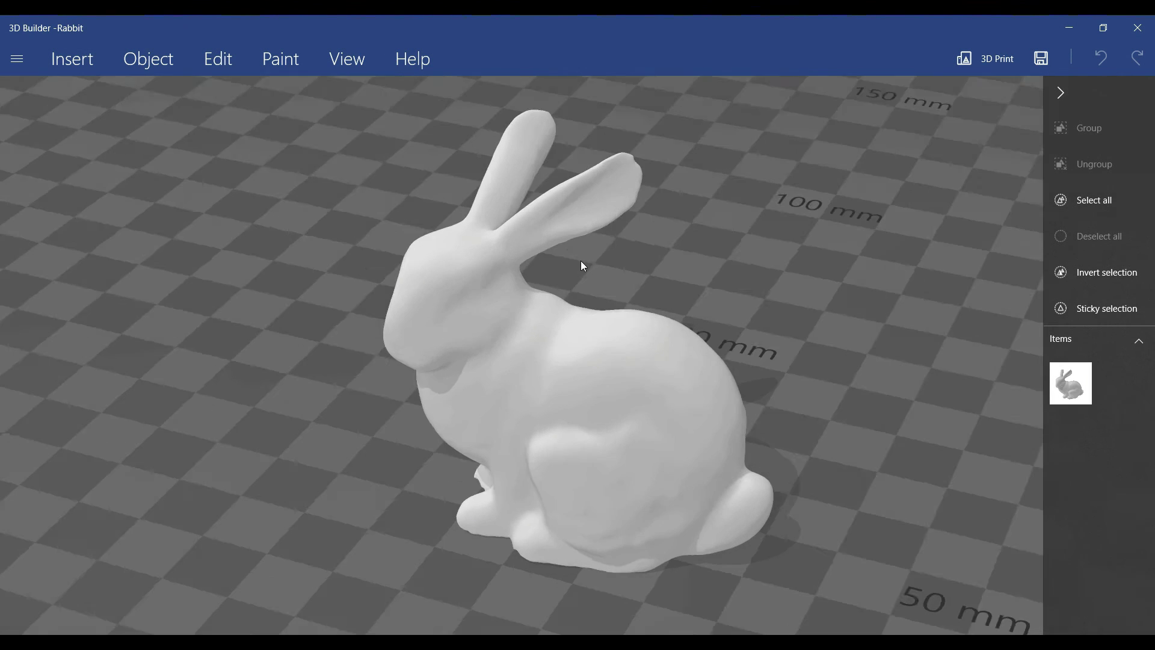
click(498, 335)
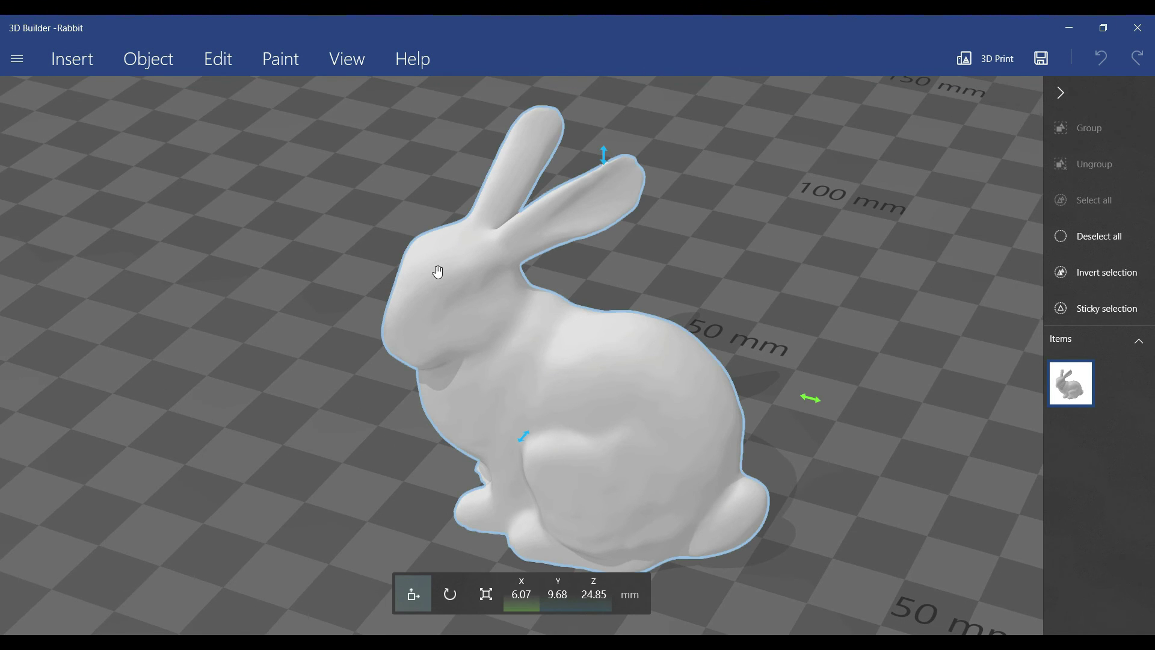
click(217, 64)
click(633, 94)
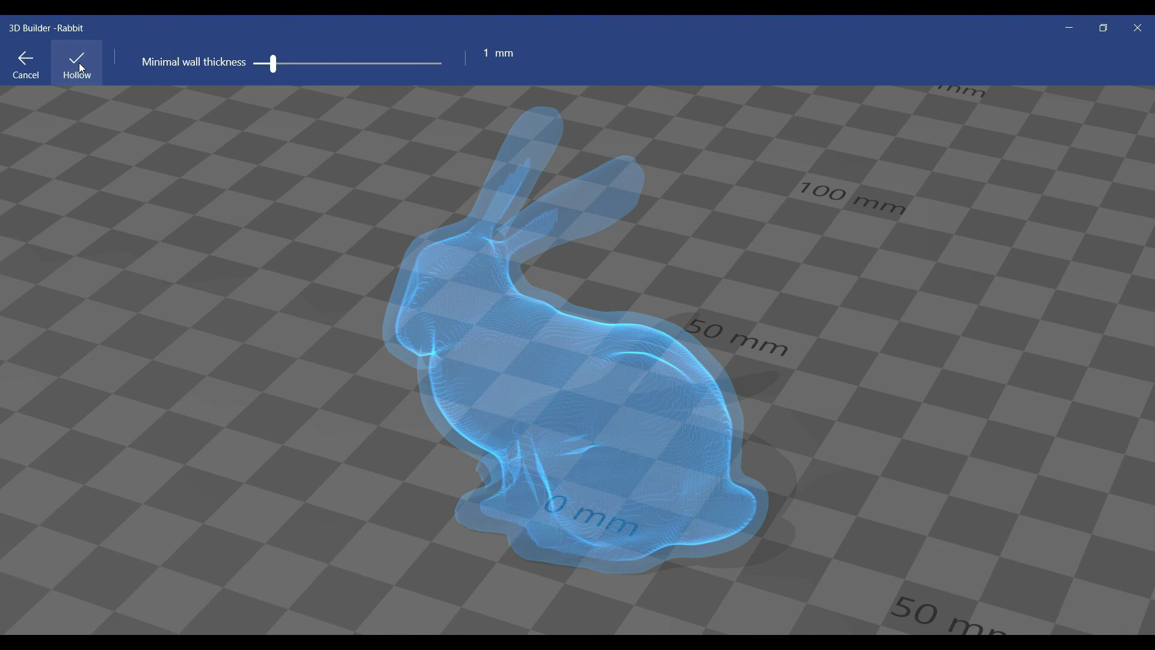
click(79, 63)
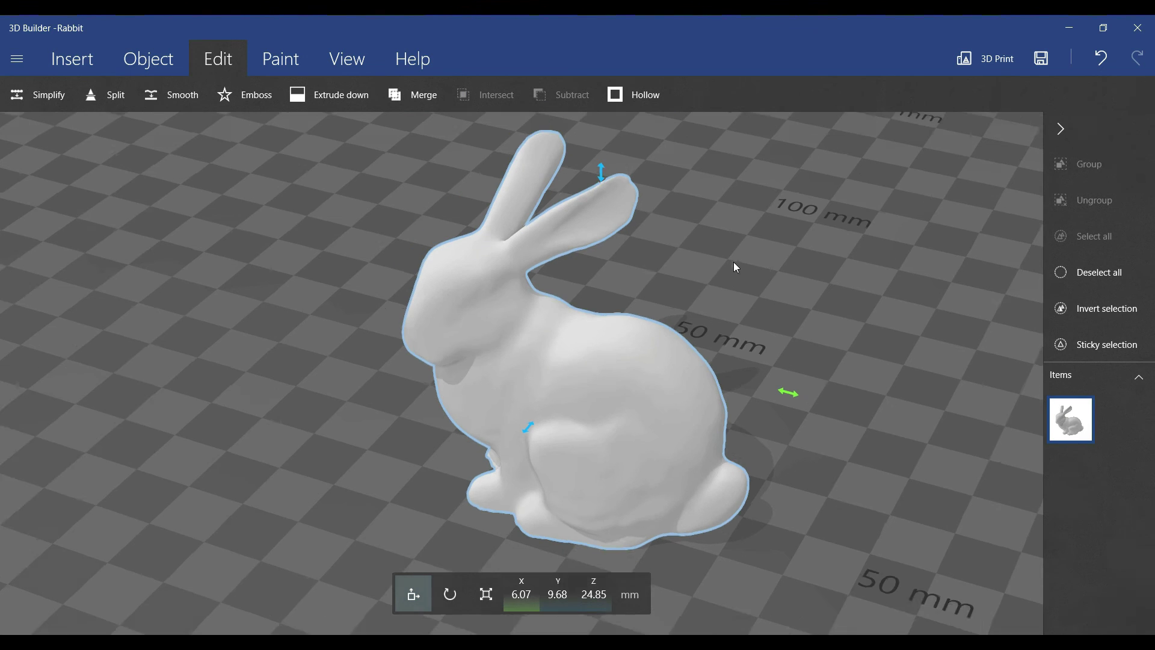
- Insert a cube and flatten it into a thin slab across the rabbit's back
mouse_move(733, 262)
right_down()
mouse_move(372, 283)
mouse_move(529, 313)
right_up()
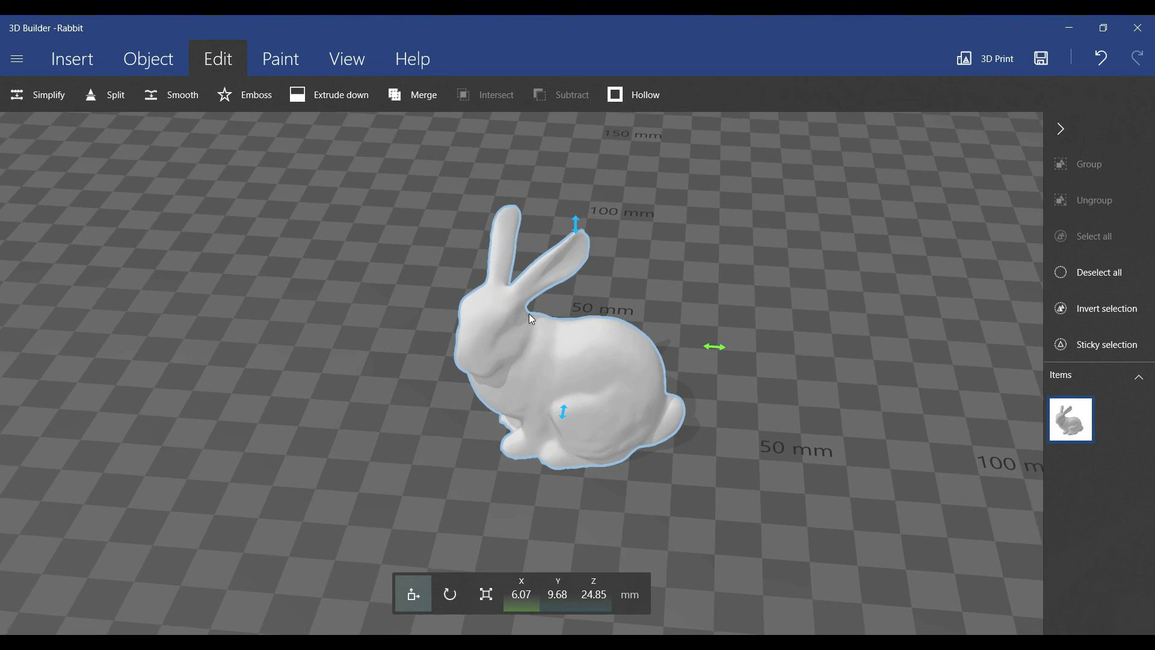
scroll(676, 250, up, 2)
scroll(664, 253, up, 2)
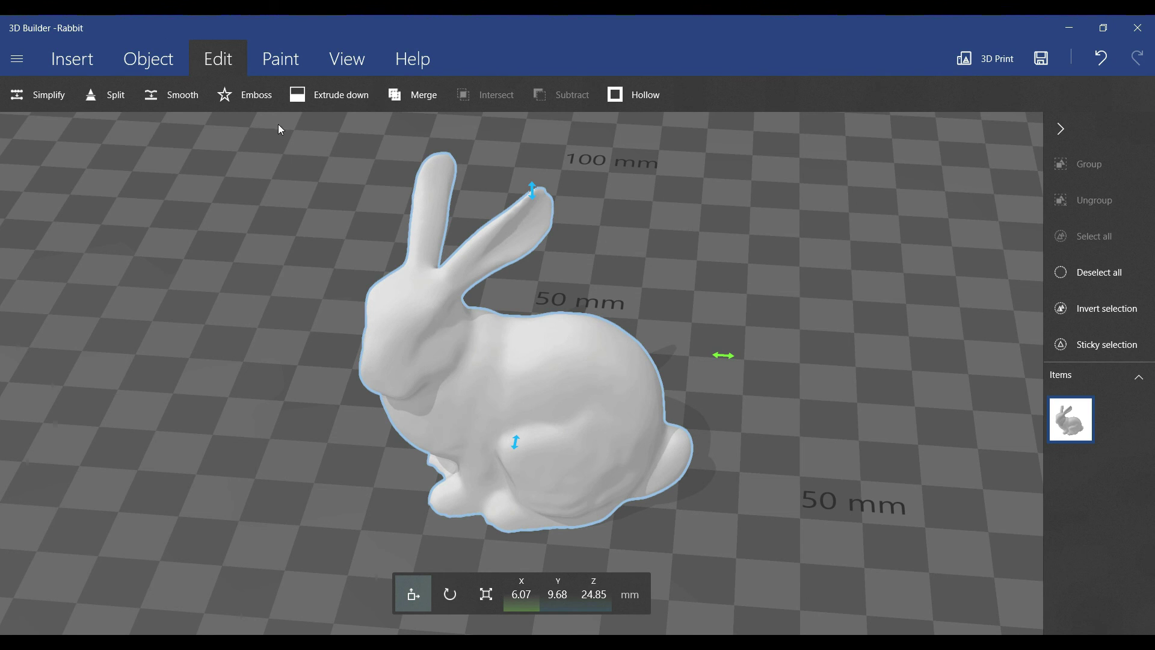
click(153, 71)
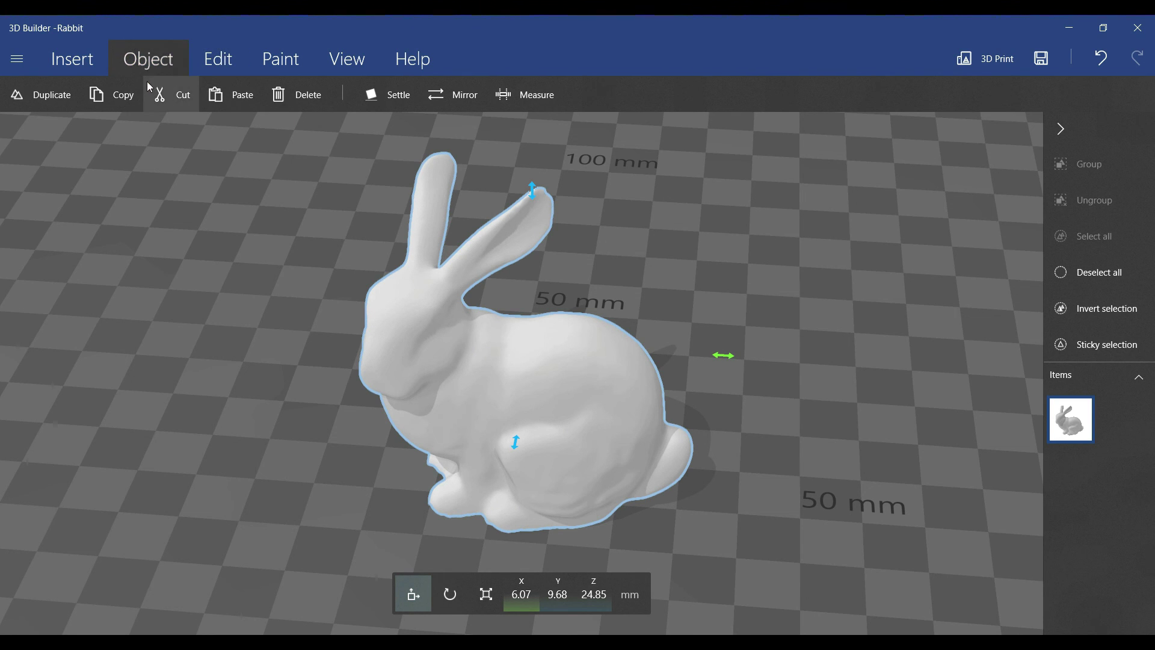
click(71, 64)
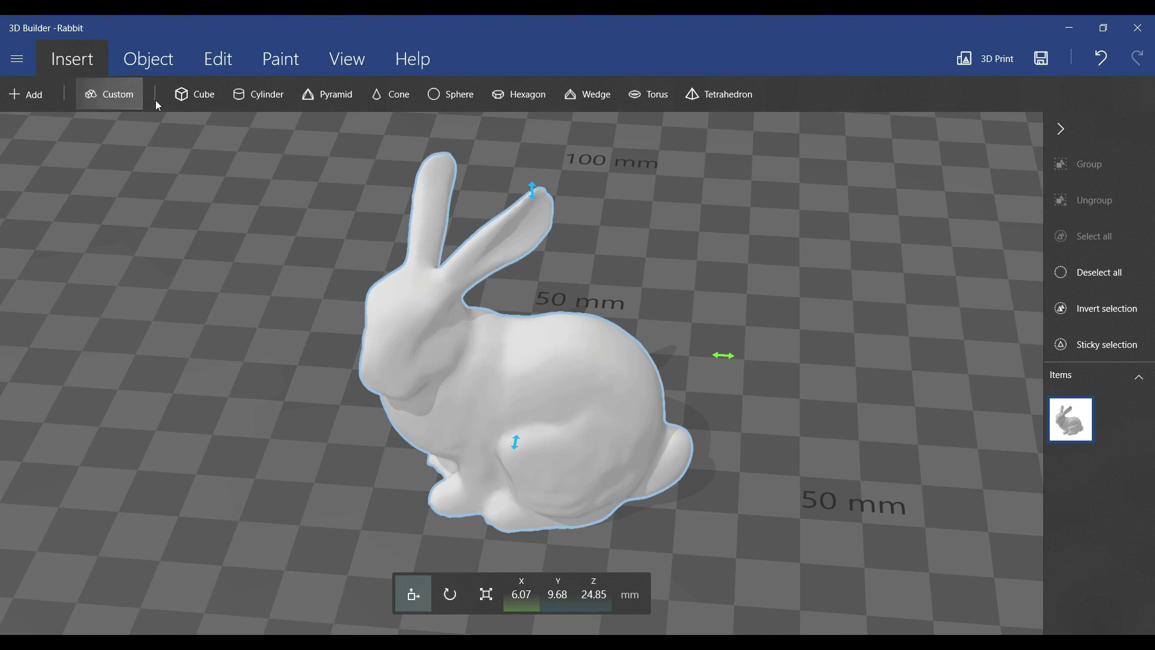
click(179, 104)
mouse_move(415, 428)
mouse_down()
mouse_move(594, 432)
mouse_move(506, 332)
mouse_up()
scroll(595, 432, down, 5)
scroll(507, 331, up, 5)
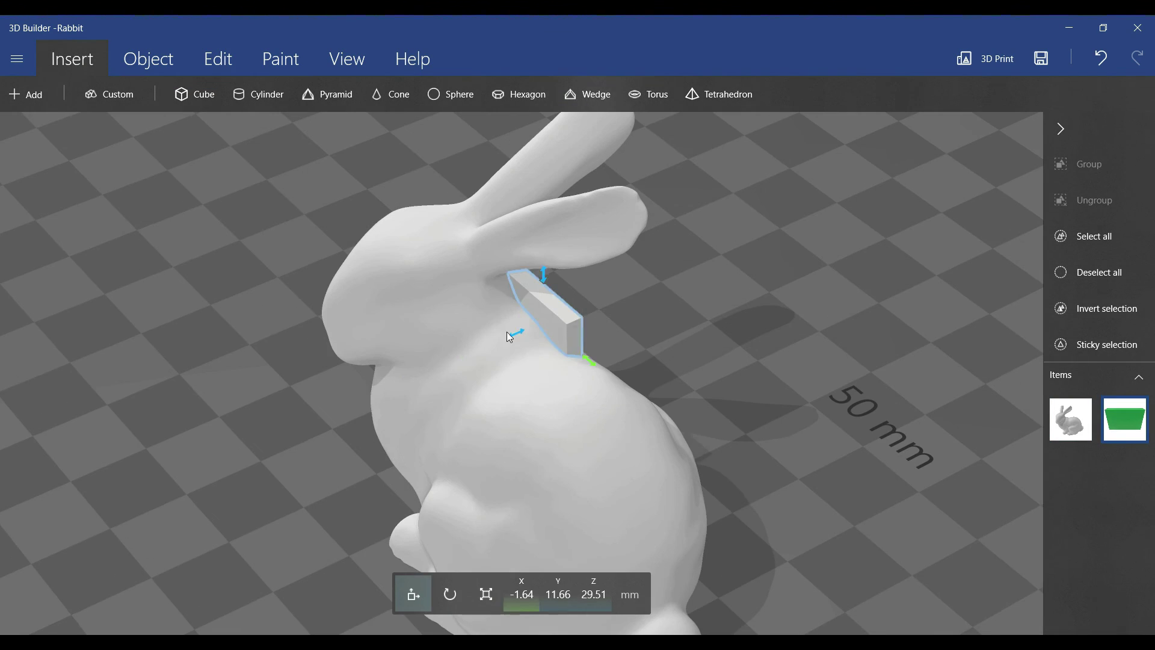
- Subtract the slab from the hollow rabbit and orbit to inspect the coin slot
click(218, 59)
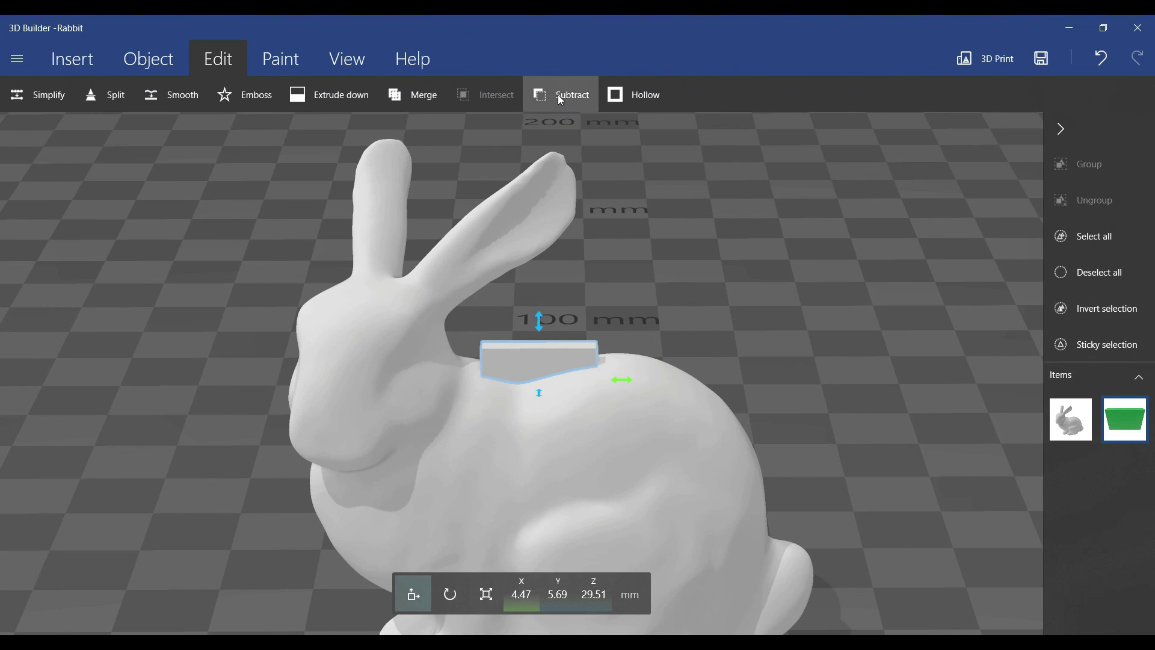
mouse_move(698, 287)
mouse_down()
mouse_move(541, 391)
mouse_move(452, 279)
mouse_up()
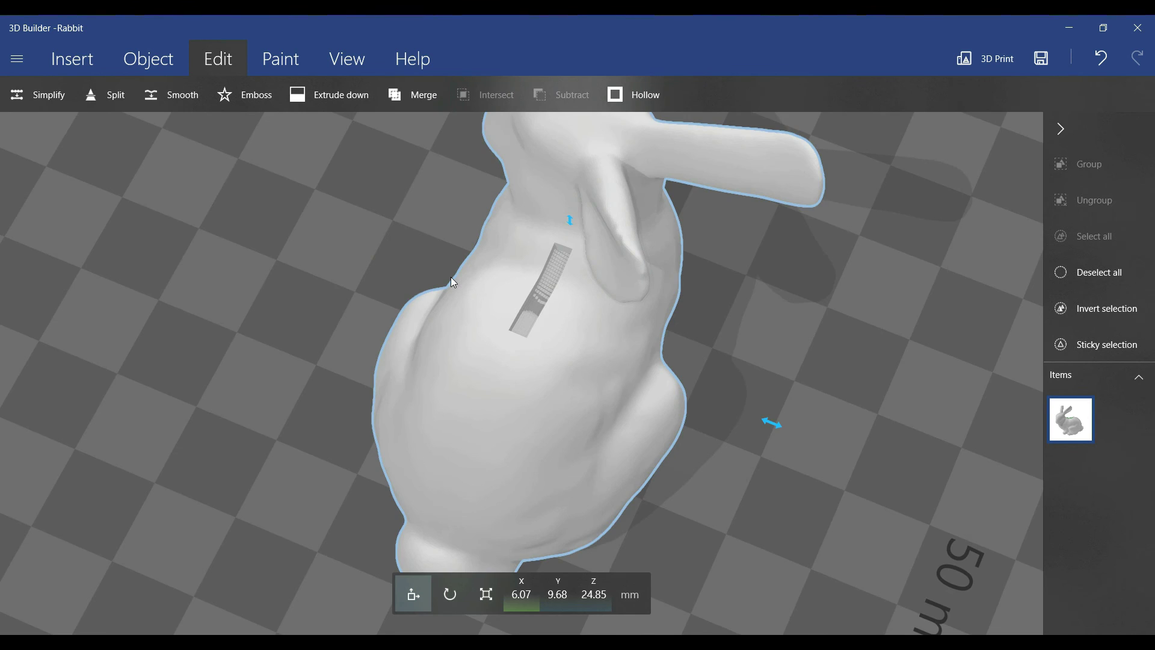
scroll(603, 323, up, 3)
scroll(604, 324, down, 5)
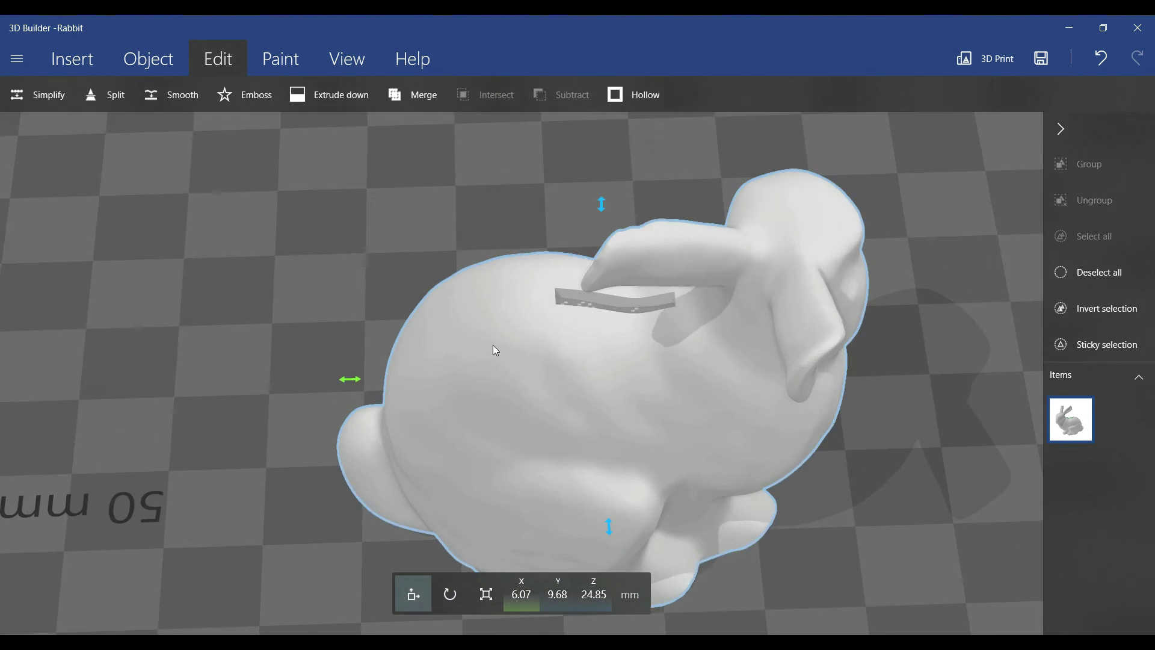